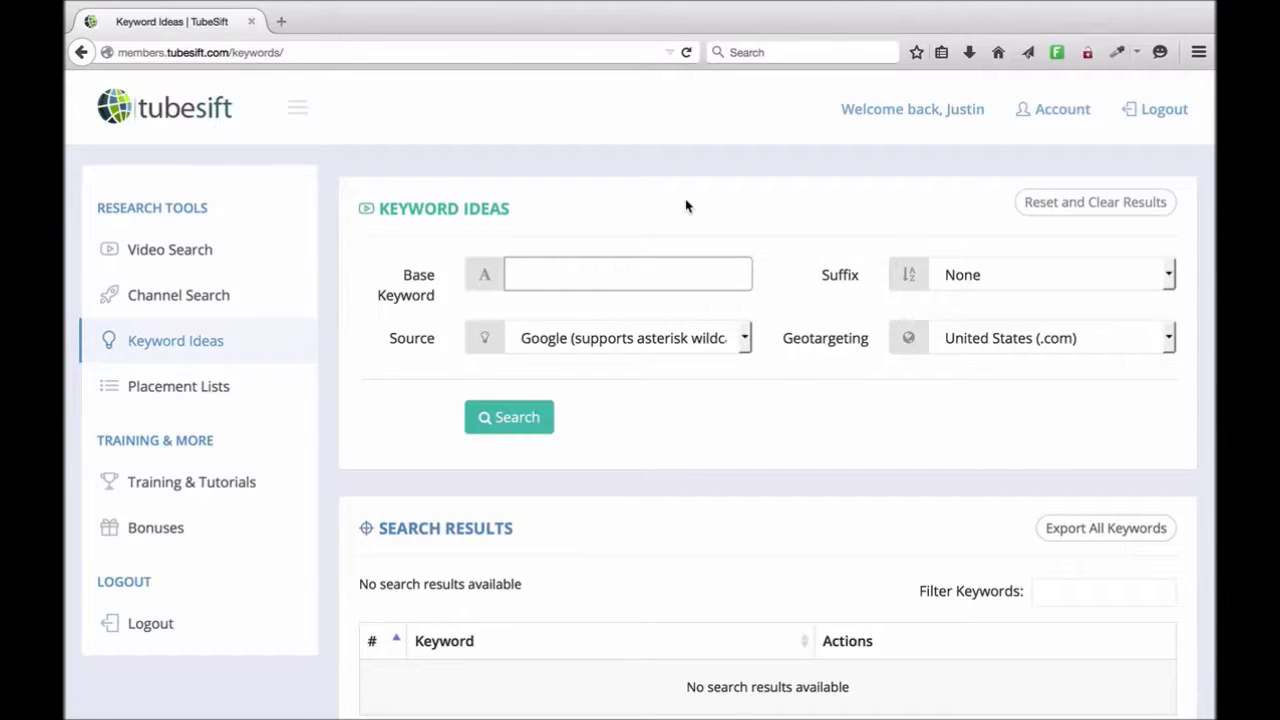
Search Google keyword ideas for 'video marketing' and scroll through the ten returned keywords
{"action": "type", "text": "vid"}
{"action": "type", "text": "deo"}
{"action": "type", "text": "o market"}
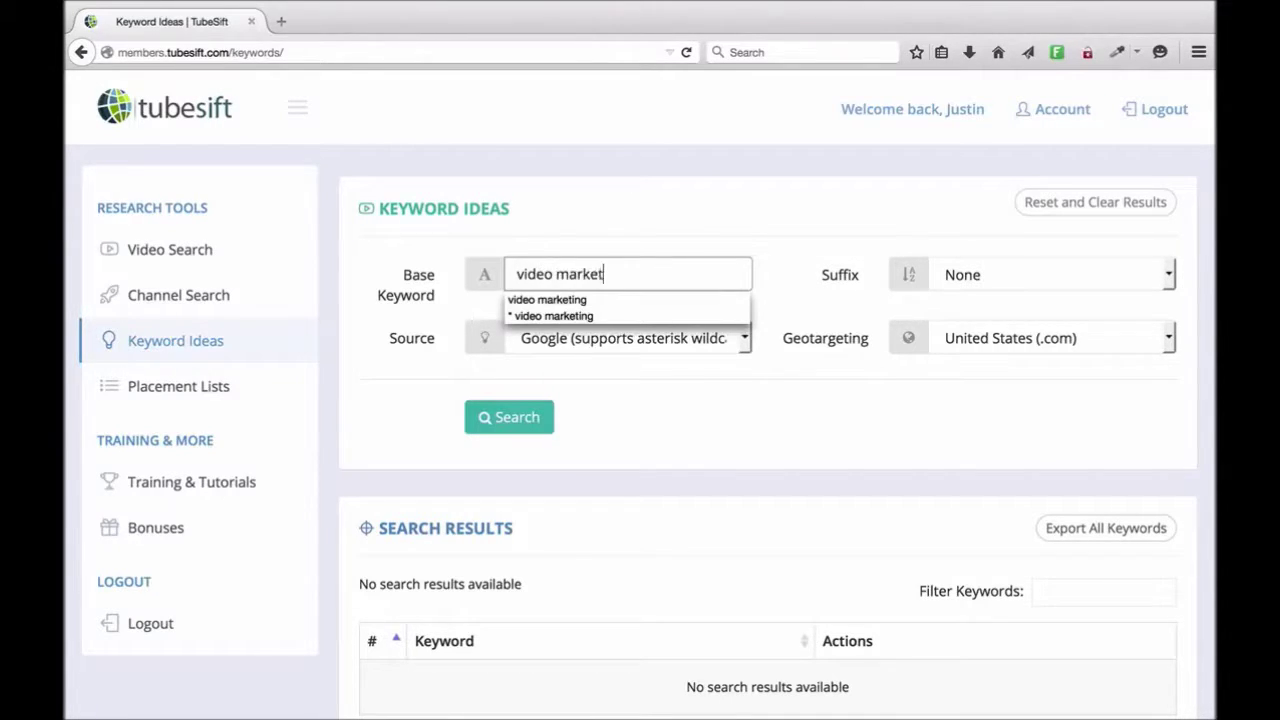
{"action": "type", "text": "ing"}
{"action": "left_click", "coordinate": [517, 424]}
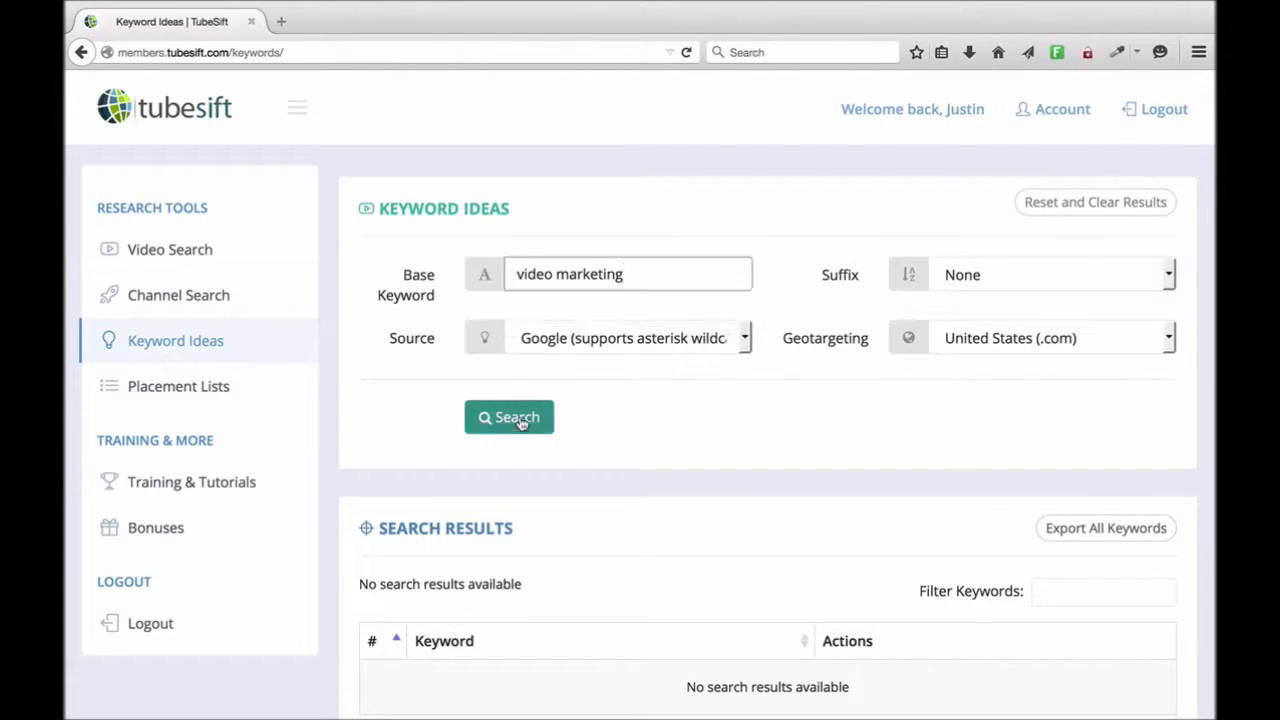
{"action": "scroll", "coordinate": [784, 424], "scroll_direction": "down", "scroll_amount": 2}
{"action": "scroll", "coordinate": [784, 424], "scroll_direction": "down", "scroll_amount": 2}
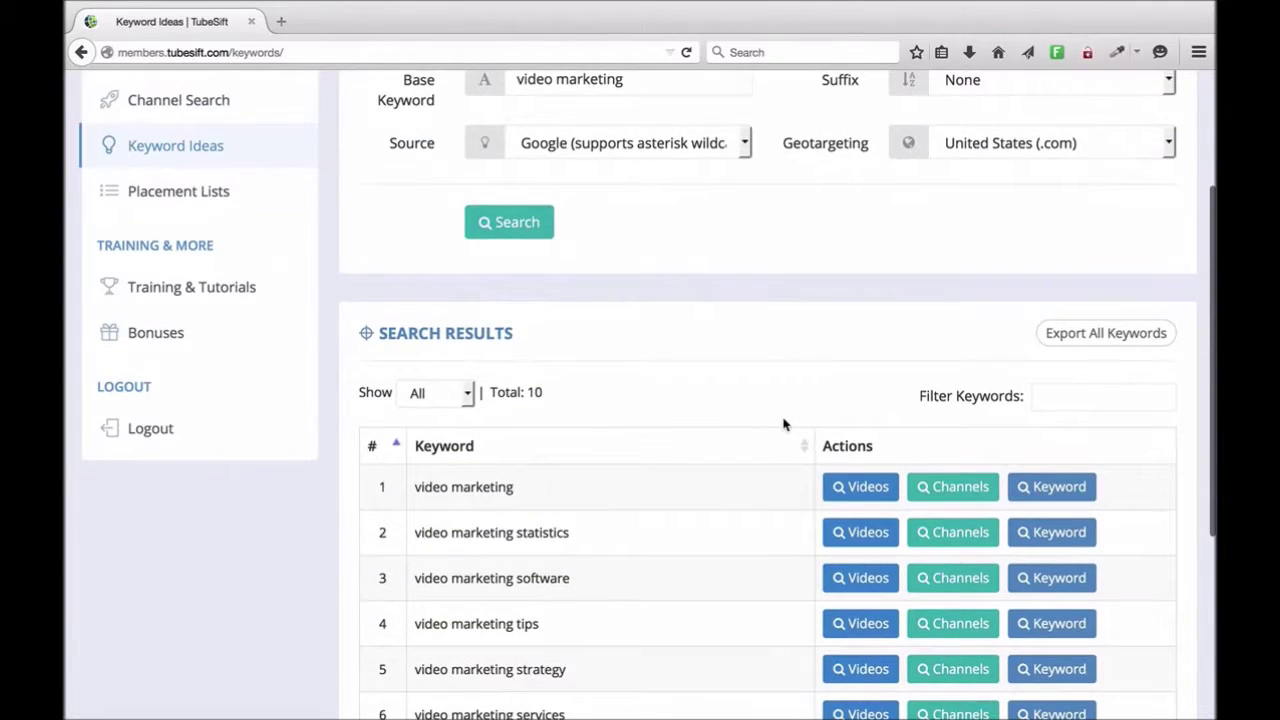
{"action": "scroll", "coordinate": [784, 424], "scroll_direction": "down", "scroll_amount": 2}
{"action": "scroll", "coordinate": [784, 424], "scroll_direction": "down", "scroll_amount": 1}
{"action": "scroll", "coordinate": [784, 424], "scroll_direction": "down", "scroll_amount": 2}
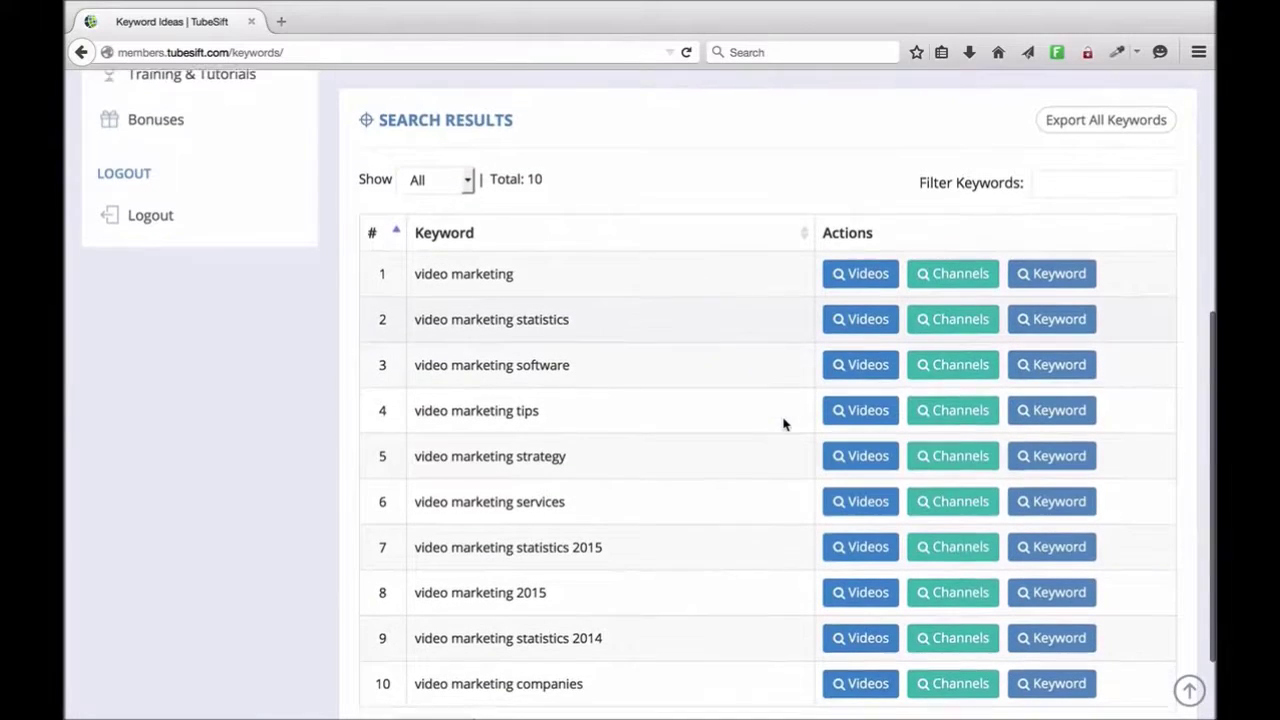
{"action": "scroll", "coordinate": [784, 424], "scroll_direction": "down", "scroll_amount": 2}
{"action": "scroll", "coordinate": [784, 424], "scroll_direction": "up", "scroll_amount": 2}
{"action": "scroll", "coordinate": [784, 424], "scroll_direction": "up", "scroll_amount": 4}
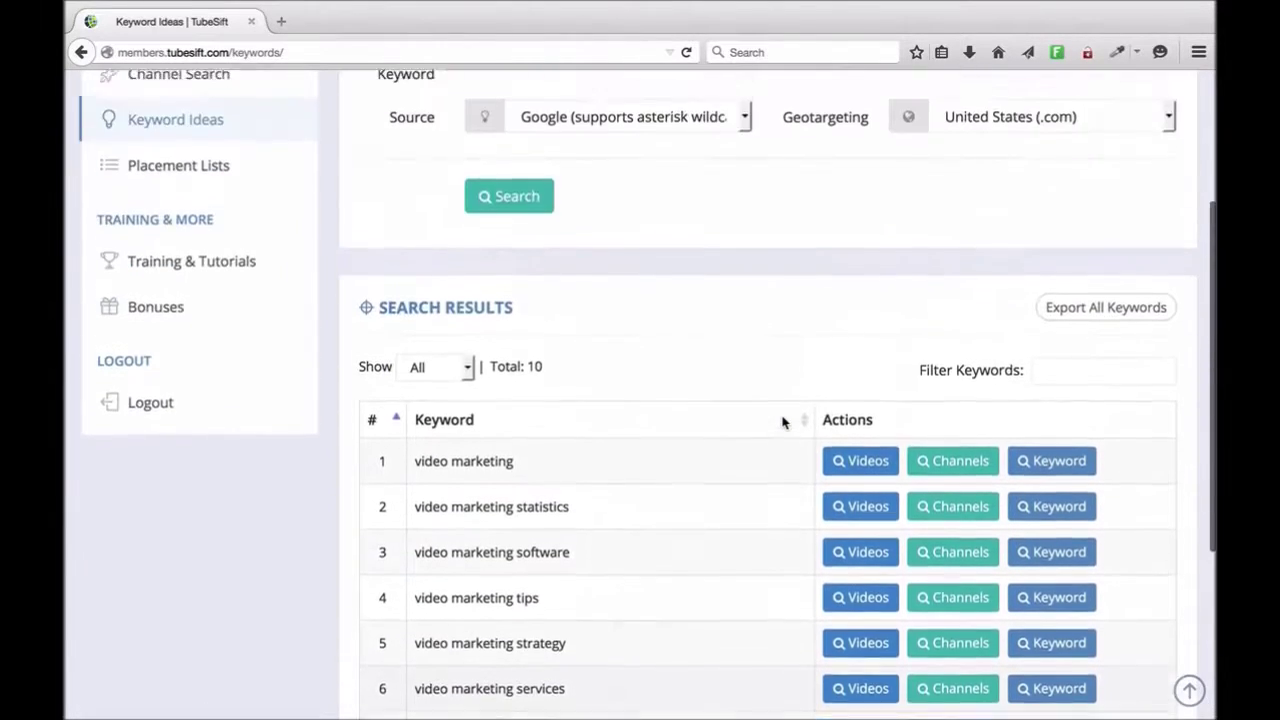
{"action": "scroll", "coordinate": [784, 424], "scroll_direction": "up", "scroll_amount": 3}
{"action": "scroll", "coordinate": [784, 432], "scroll_direction": "up", "scroll_amount": 1}
{"action": "scroll", "coordinate": [784, 434], "scroll_direction": "down", "scroll_amount": 8}
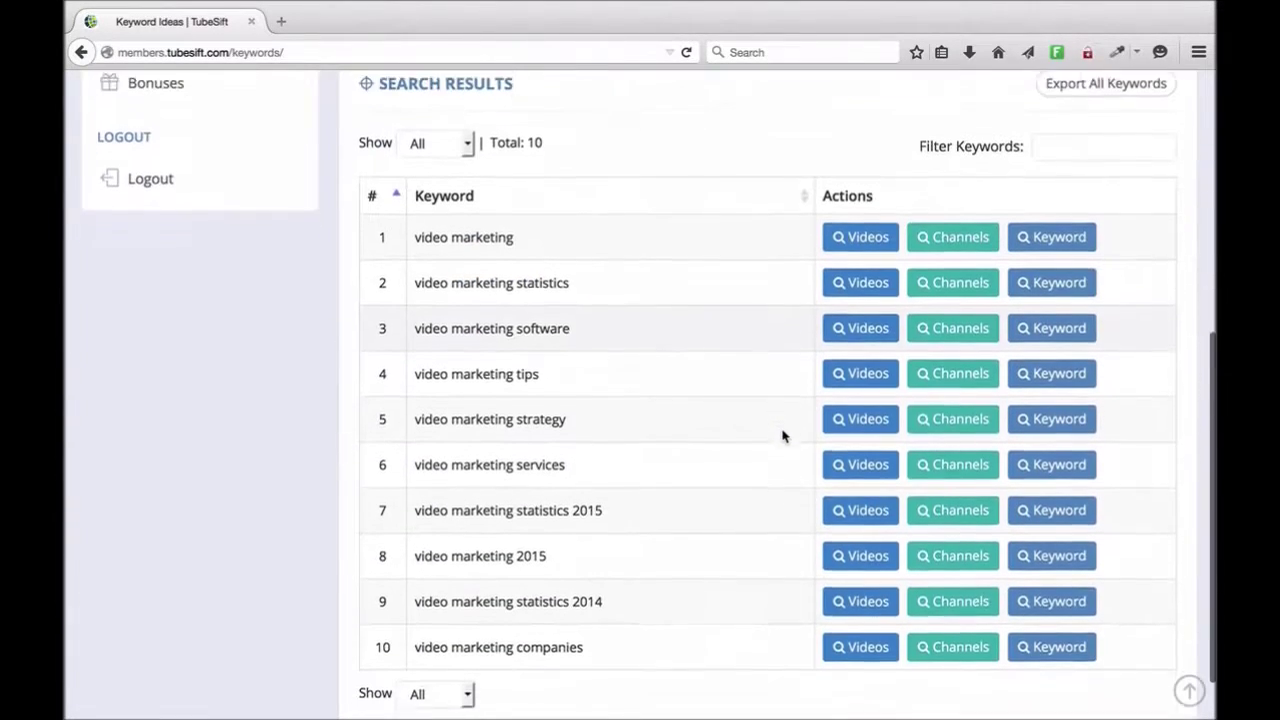
{"action": "scroll", "coordinate": [784, 436], "scroll_direction": "up", "scroll_amount": 3}
{"action": "scroll", "coordinate": [784, 436], "scroll_direction": "up", "scroll_amount": 5}
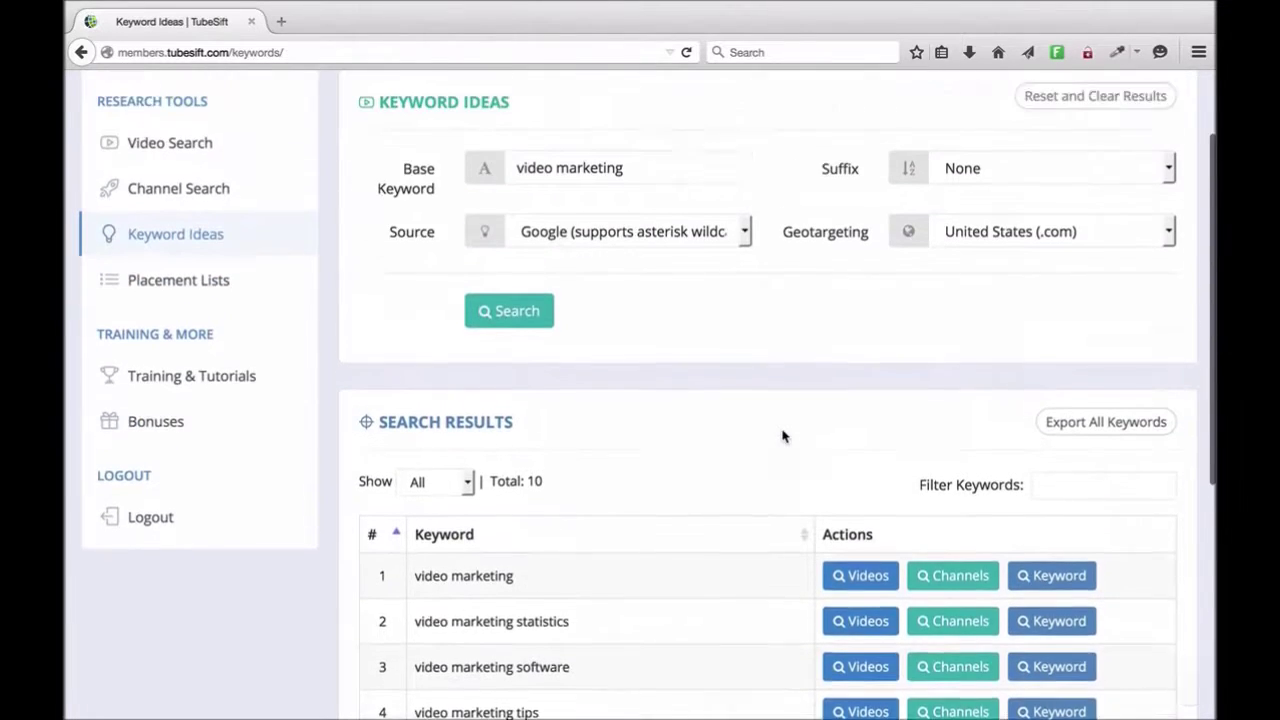
{"action": "scroll", "coordinate": [784, 436], "scroll_direction": "up", "scroll_amount": 3}
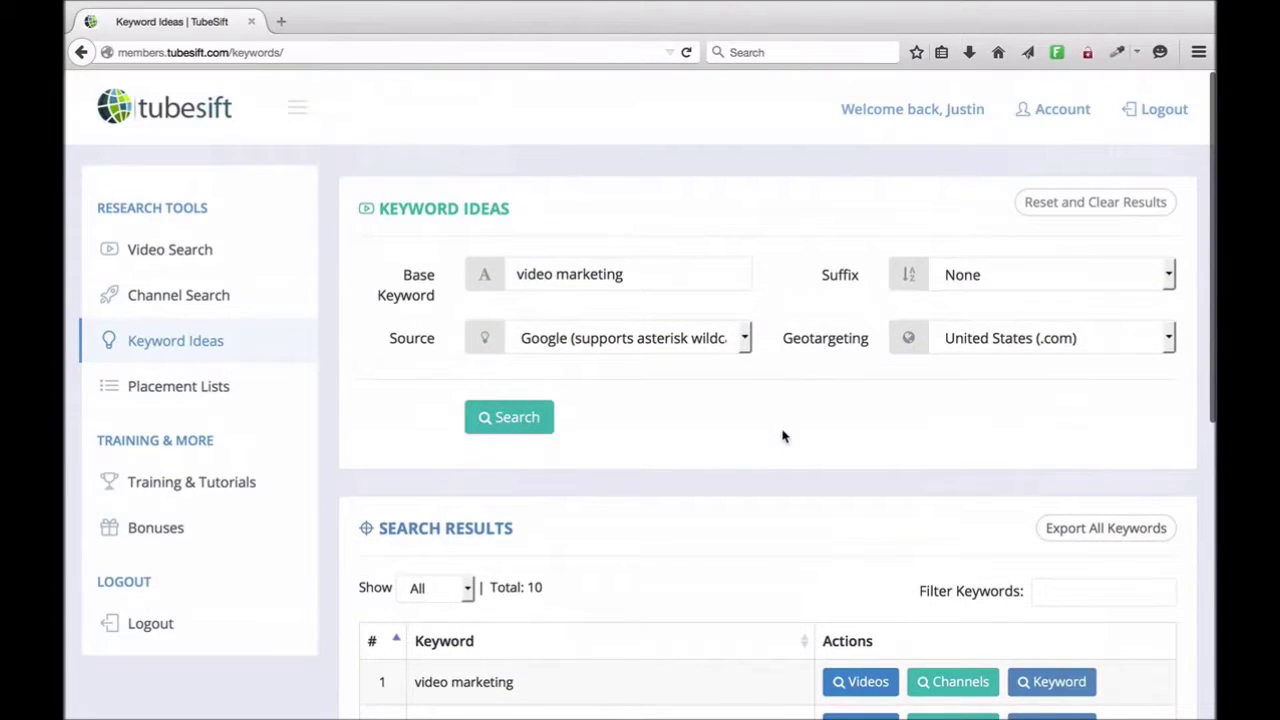
Keep Google as source and United States as target country, and set the suffix to 'a - z'
{"action": "left_click", "coordinate": [622, 338]}
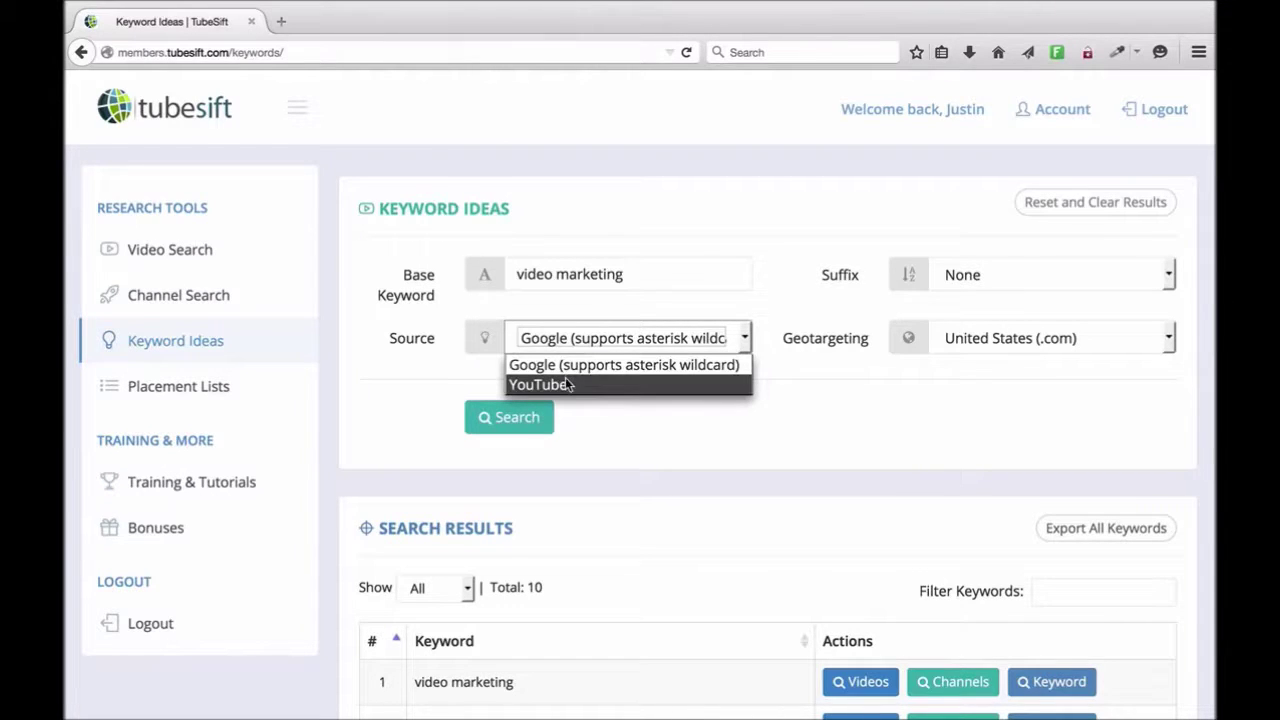
{"action": "left_click", "coordinate": [1015, 396]}
{"action": "left_click", "coordinate": [991, 343]}
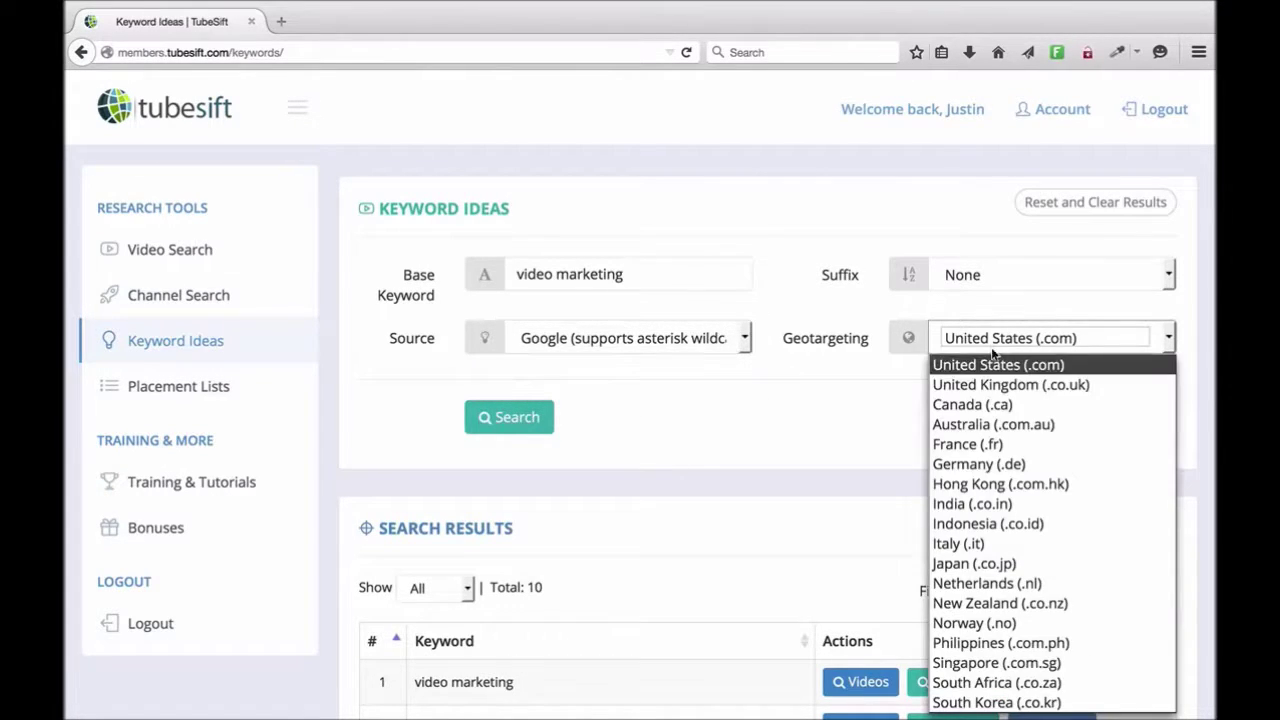
{"action": "scroll", "coordinate": [1000, 480], "scroll_direction": "down", "scroll_amount": 2}
{"action": "scroll", "coordinate": [1000, 487], "scroll_direction": "up", "scroll_amount": 2}
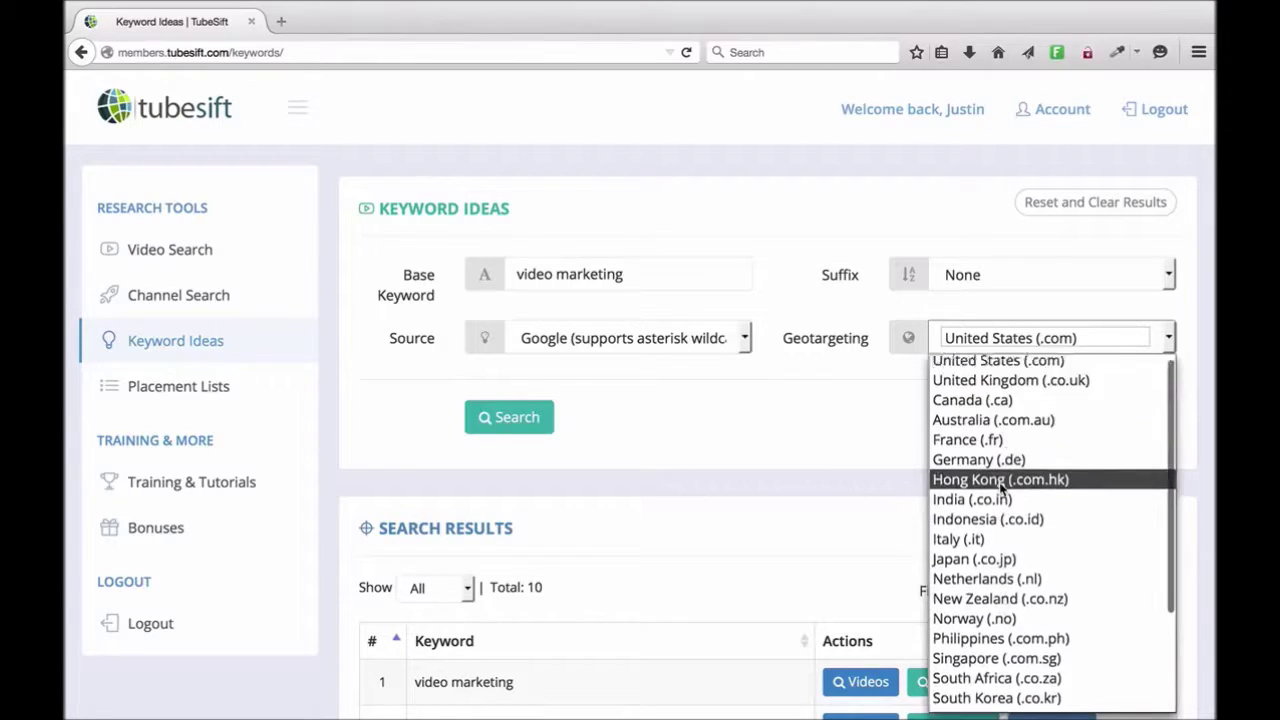
{"action": "left_click", "coordinate": [851, 445]}
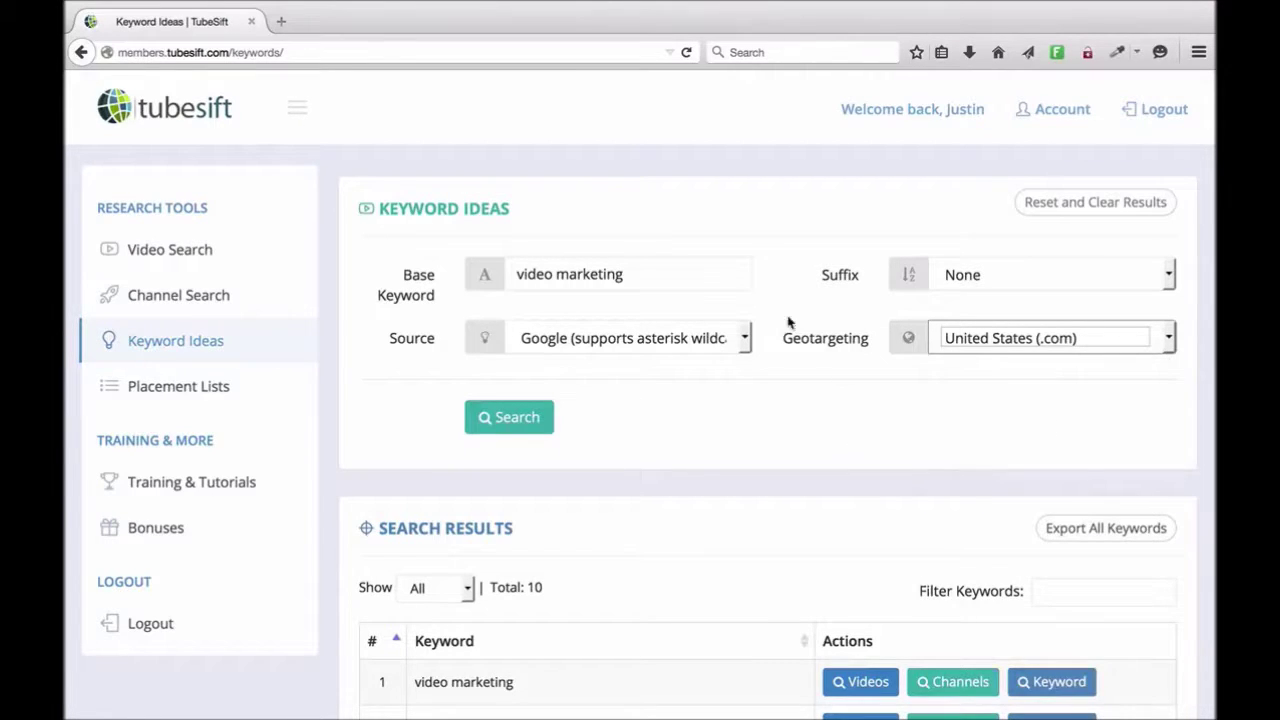
{"action": "left_click", "coordinate": [1110, 284]}
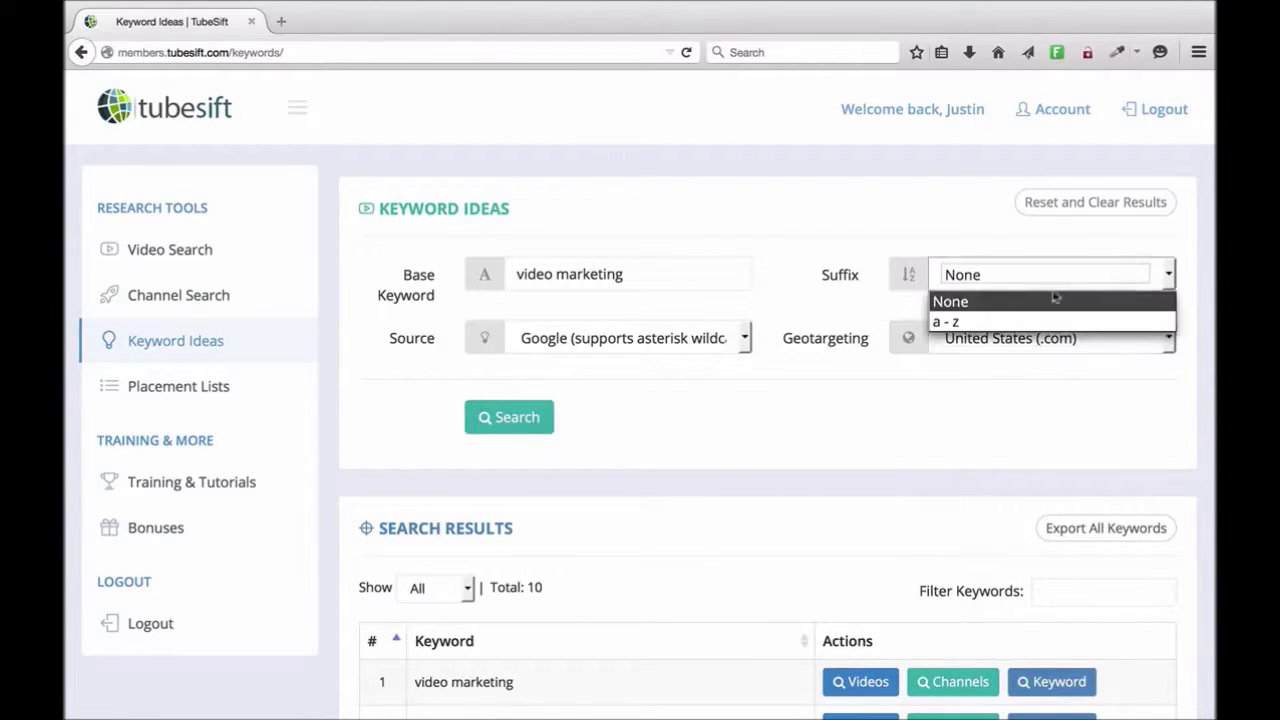
{"action": "left_click", "coordinate": [990, 320]}
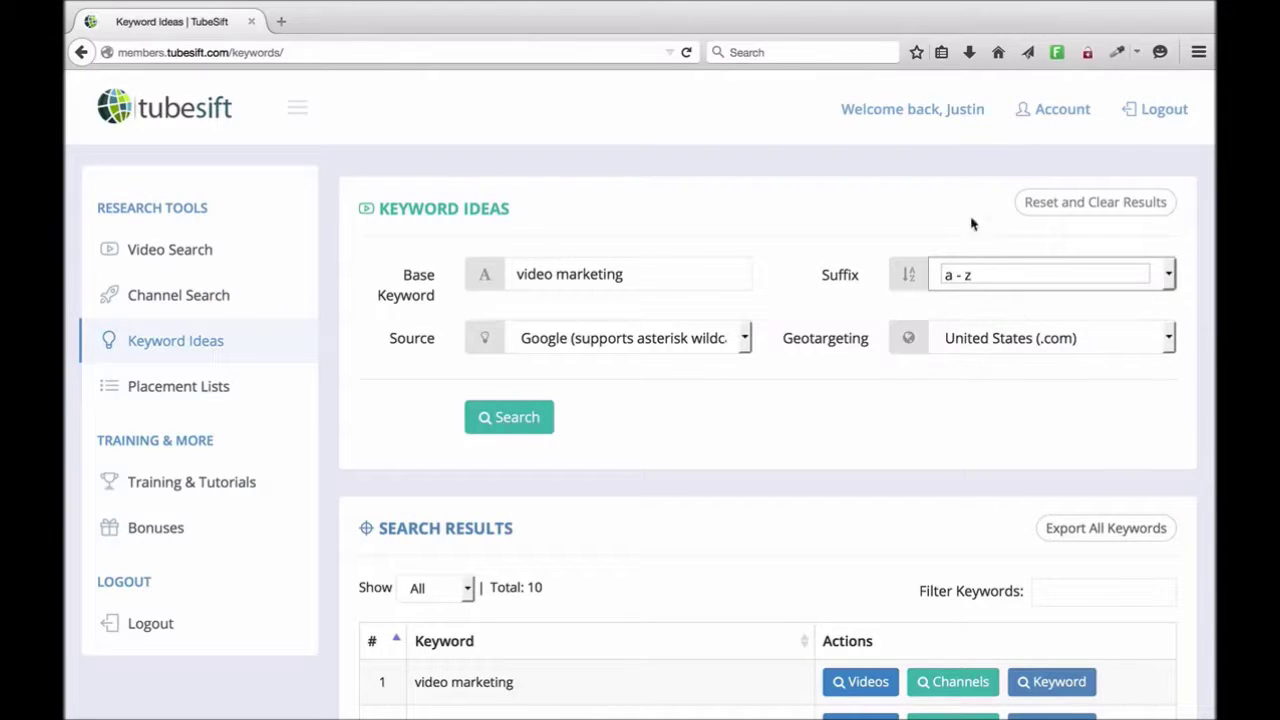
Rerun the keyword search with a–z suffixes and compare against a browser search for 'video marketing a'
{"action": "left_click", "coordinate": [487, 420]}
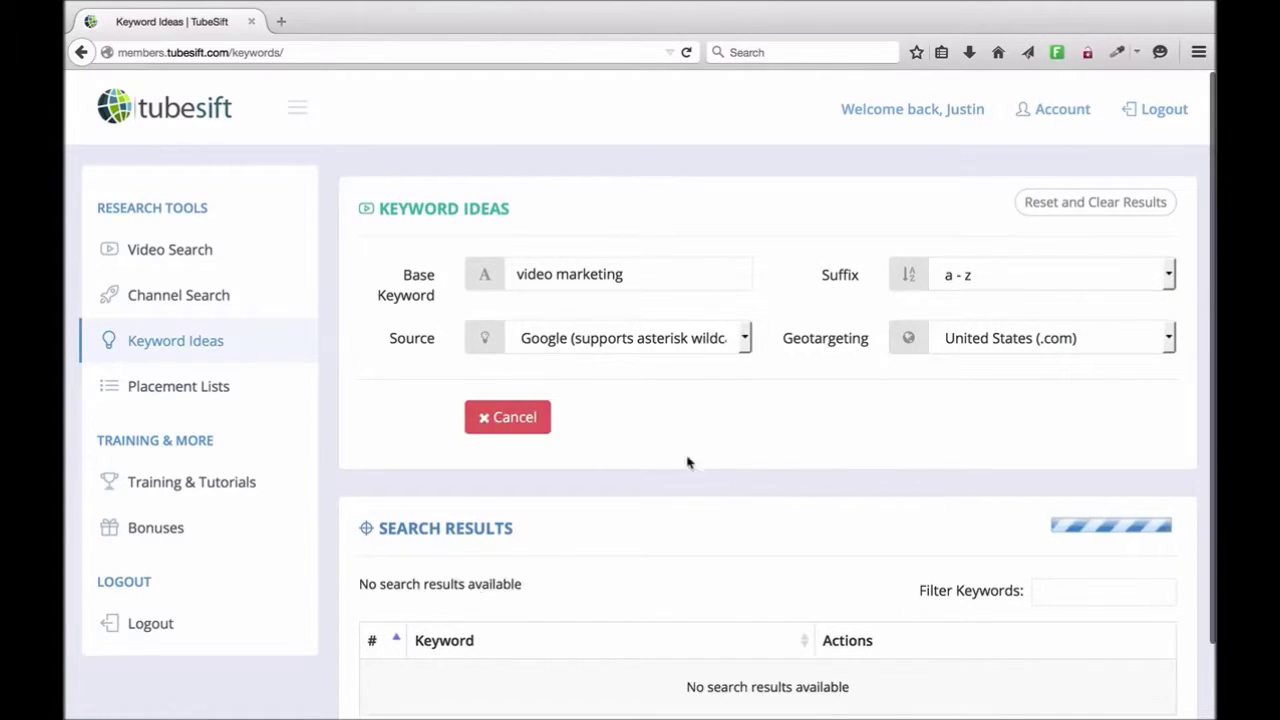
{"action": "scroll", "coordinate": [743, 460], "scroll_direction": "down", "scroll_amount": 3}
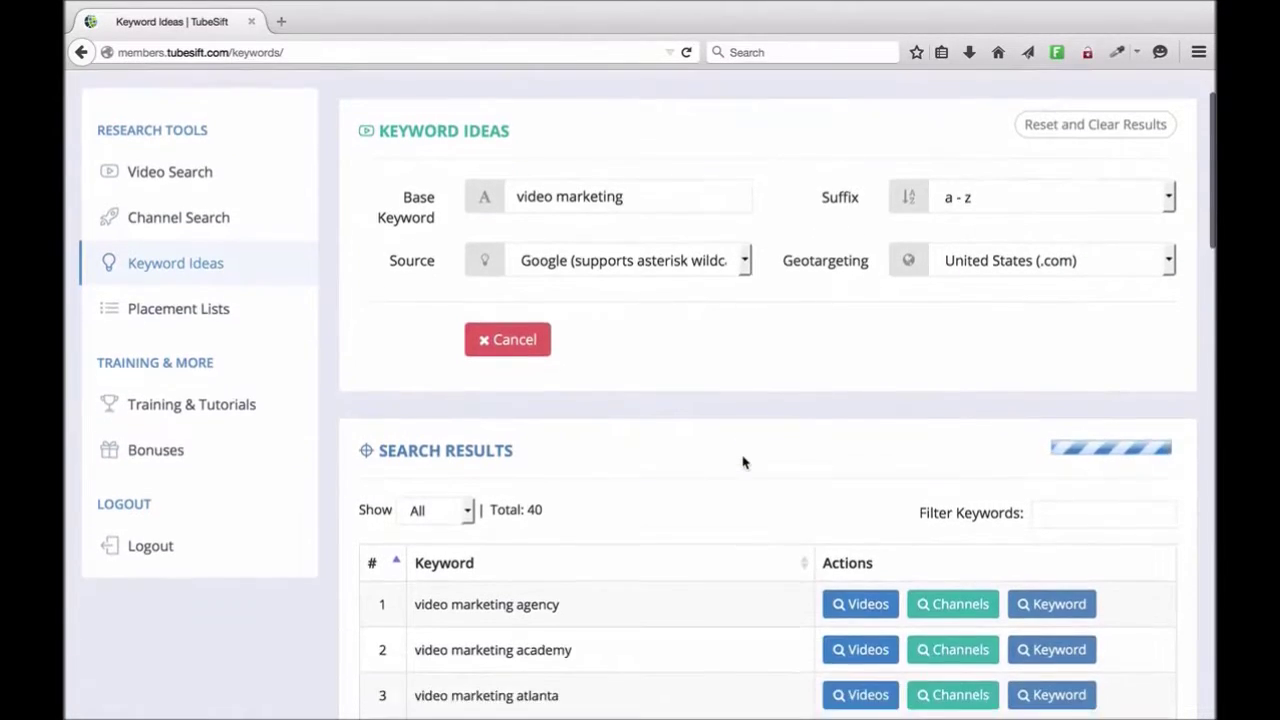
{"action": "left_click", "coordinate": [766, 52]}
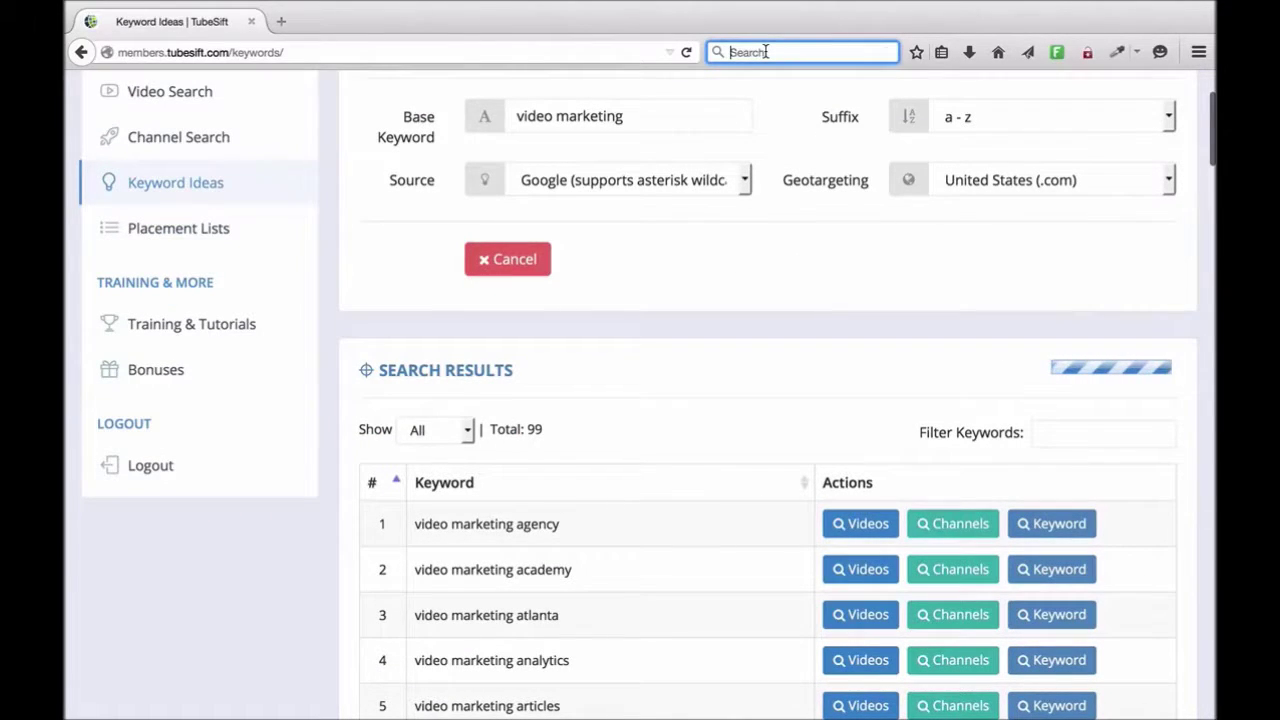
{"action": "type", "text": "video marke"}
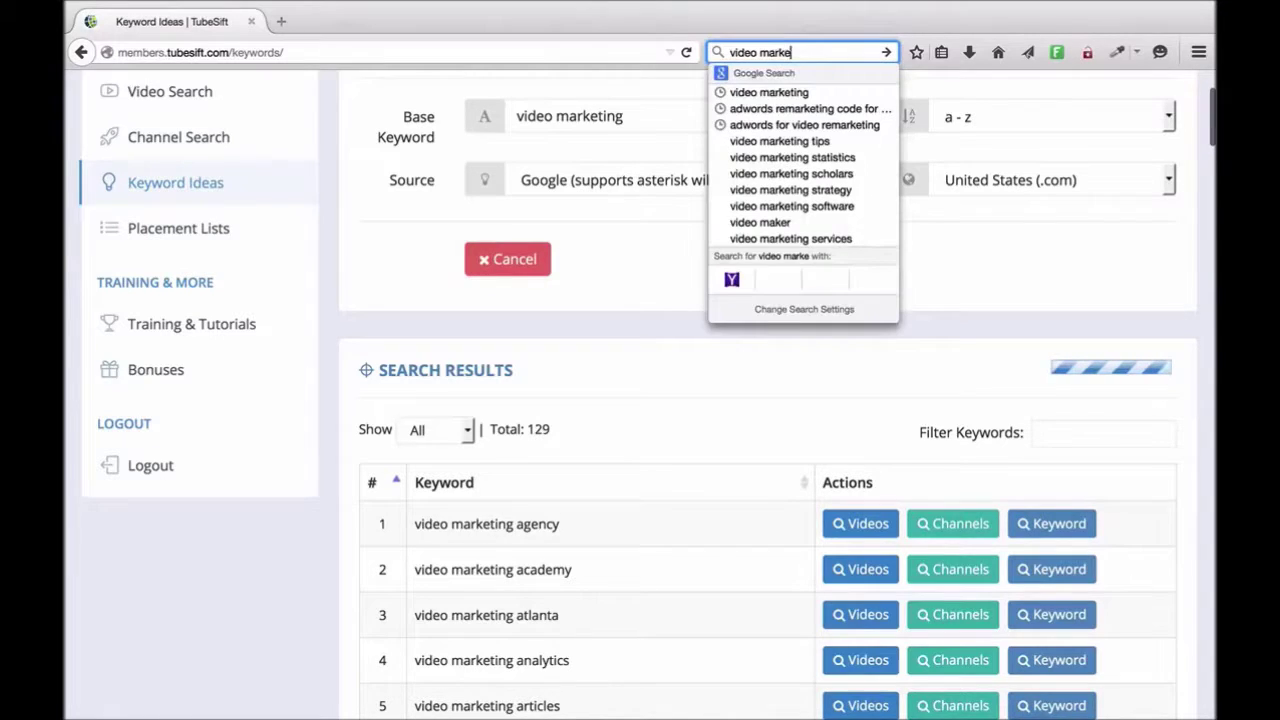
{"action": "type", "text": "ting"}
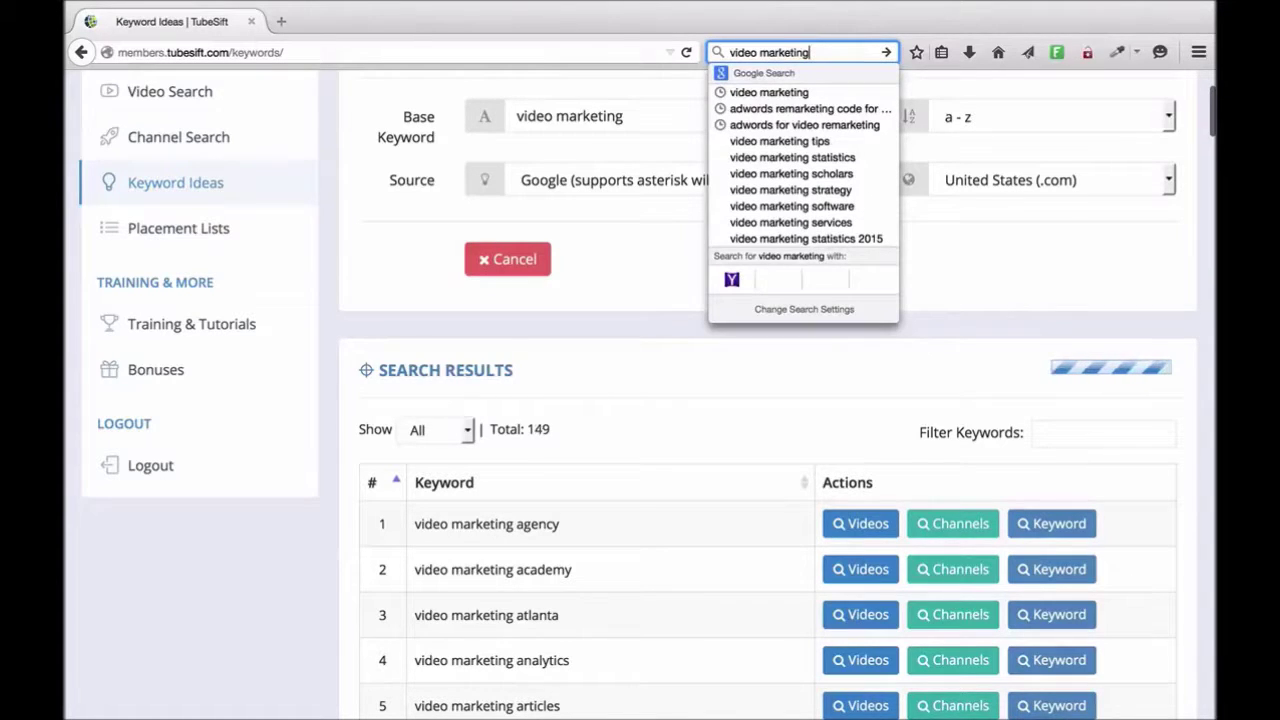
{"action": "type", "text": " a"}
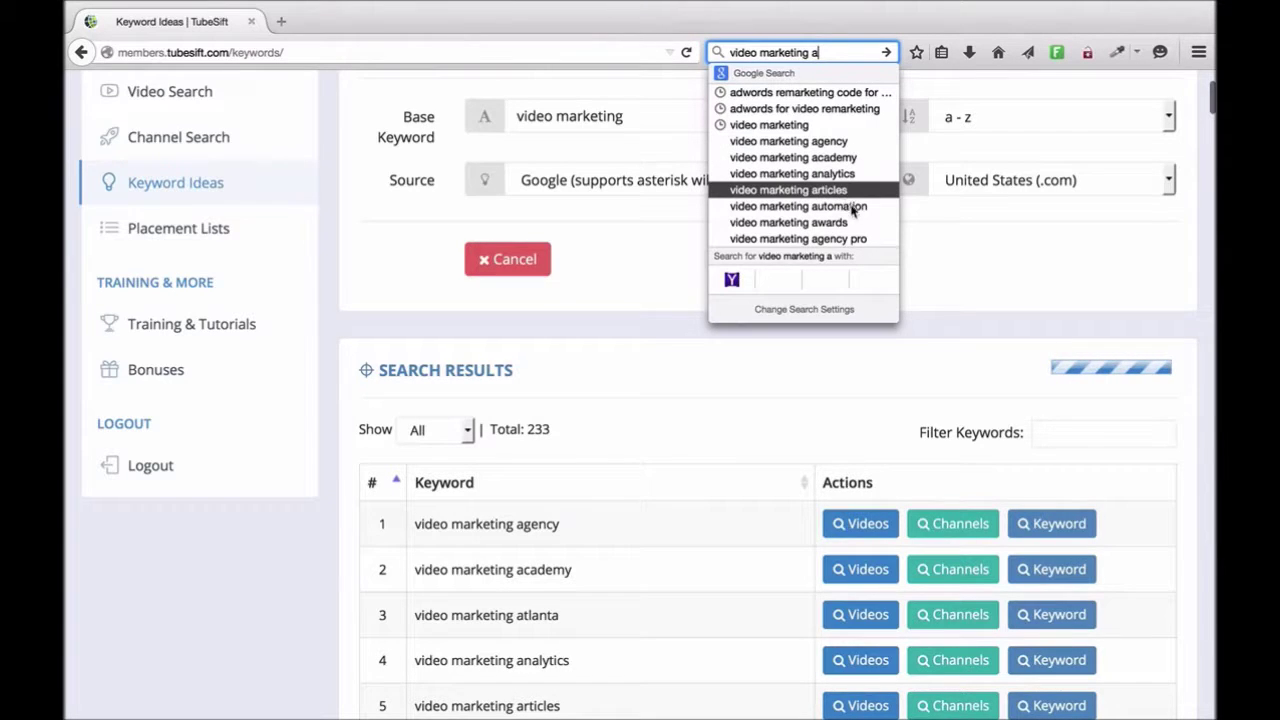
{"action": "scroll", "coordinate": [686, 517], "scroll_direction": "down", "scroll_amount": 2}
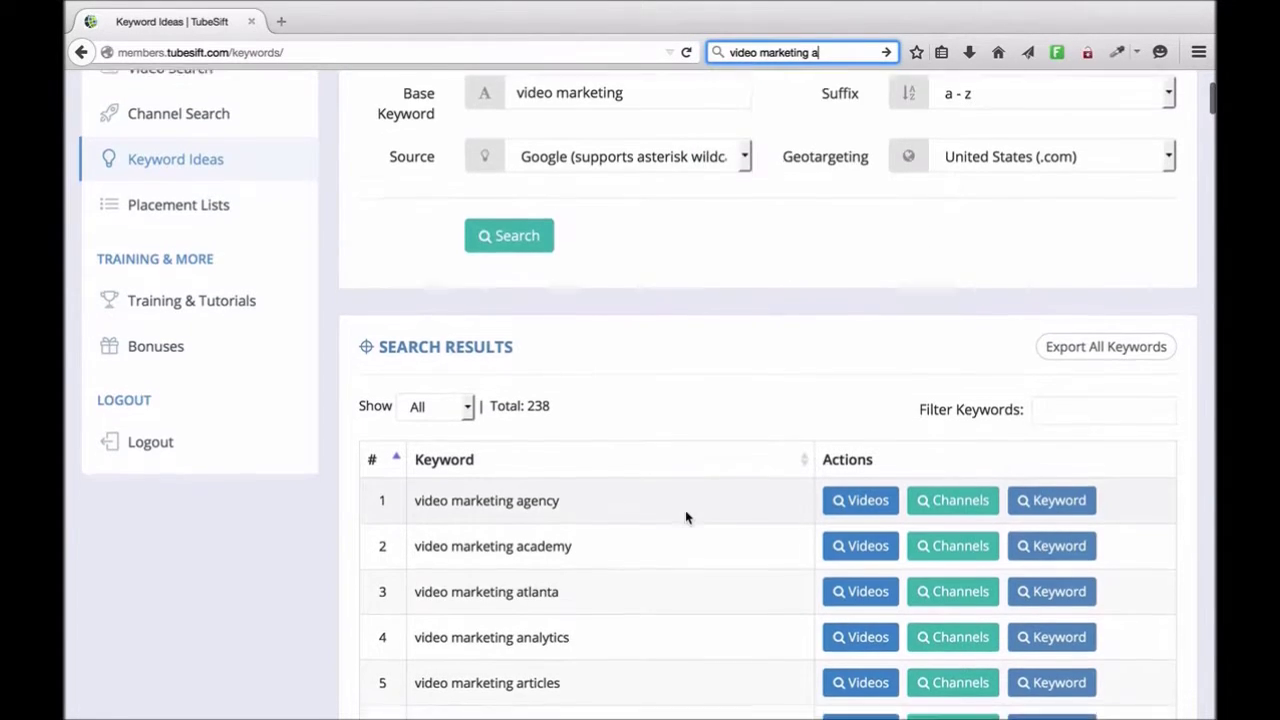
{"action": "scroll", "coordinate": [686, 517], "scroll_direction": "down", "scroll_amount": 1}
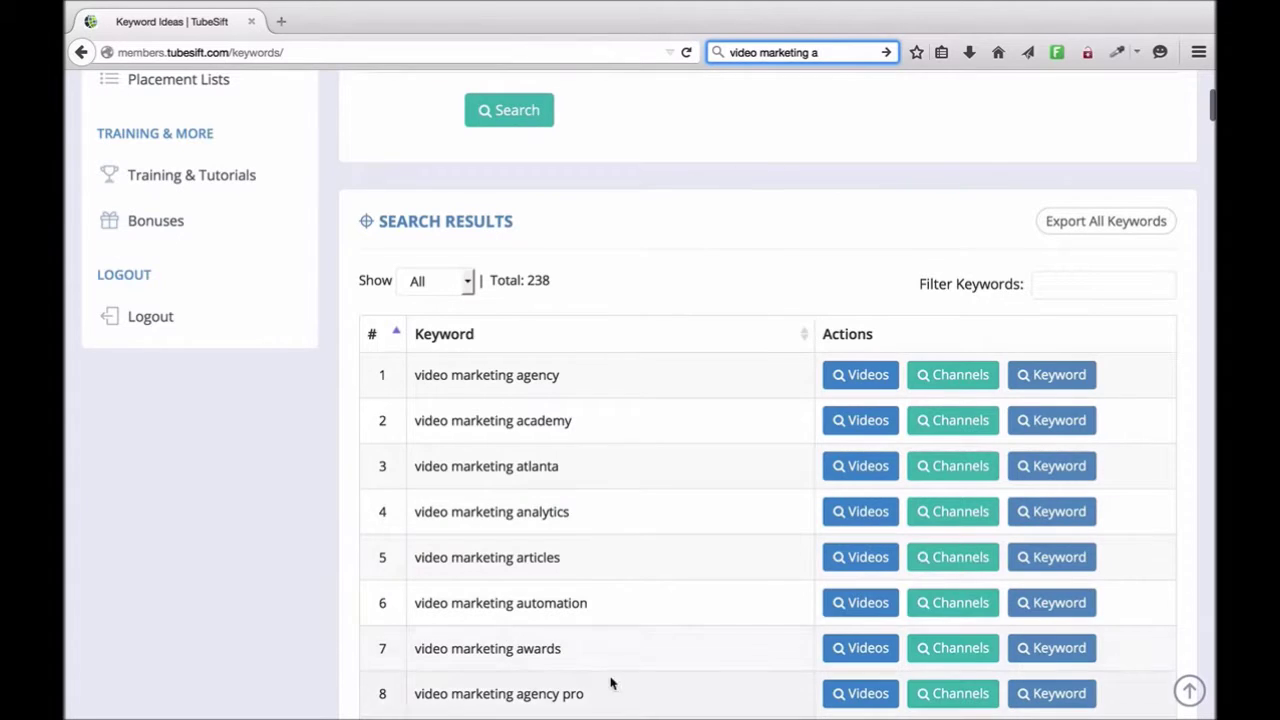
{"action": "scroll", "coordinate": [620, 469], "scroll_direction": "down", "scroll_amount": 1}
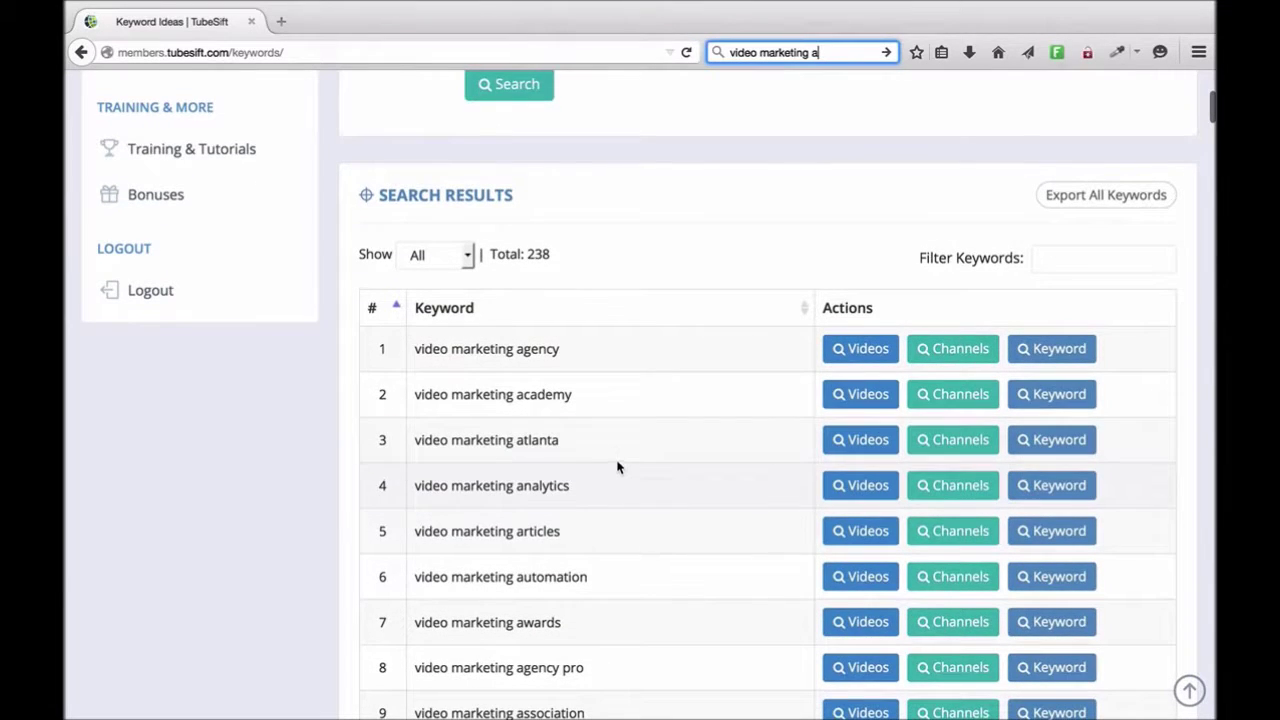
{"action": "left_click", "coordinate": [426, 256]}
{"action": "scroll", "coordinate": [636, 393], "scroll_direction": "down", "scroll_amount": 1}
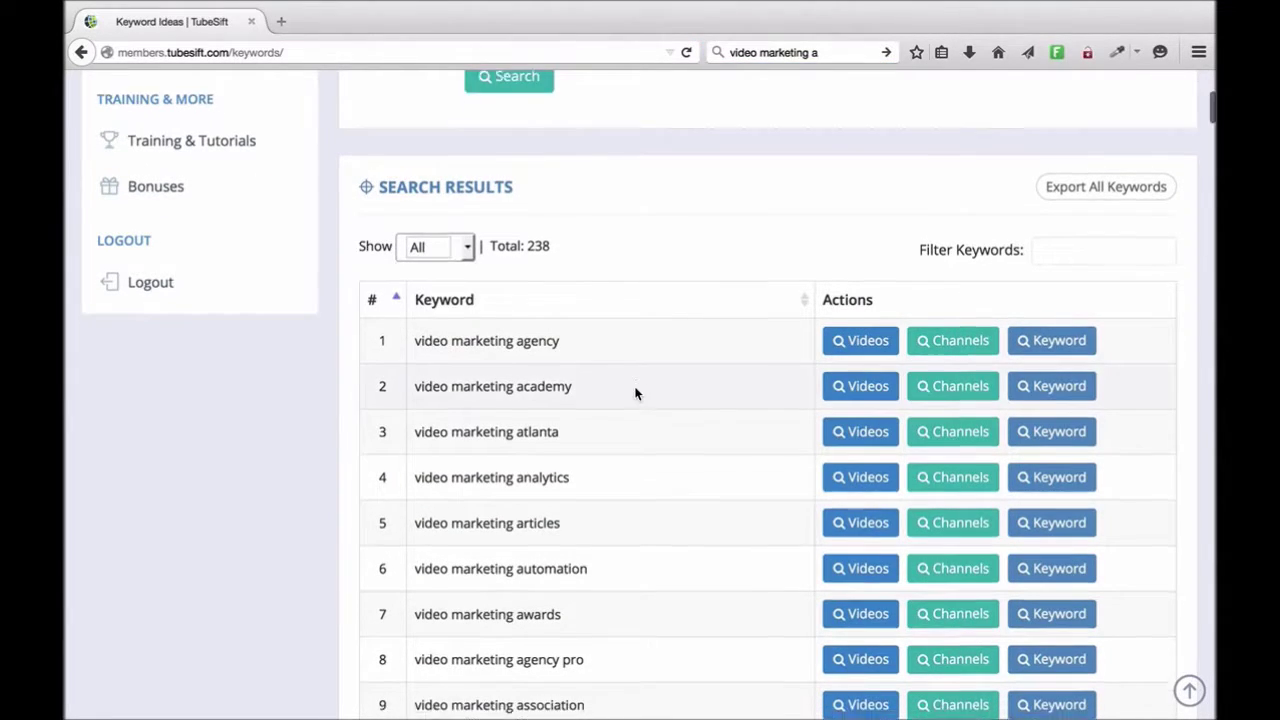
{"action": "scroll", "coordinate": [635, 393], "scroll_direction": "down", "scroll_amount": 6}
{"action": "scroll", "coordinate": [635, 393], "scroll_direction": "down", "scroll_amount": 4}
{"action": "scroll", "coordinate": [635, 393], "scroll_direction": "down", "scroll_amount": 2}
{"action": "scroll", "coordinate": [635, 393], "scroll_direction": "down", "scroll_amount": 4}
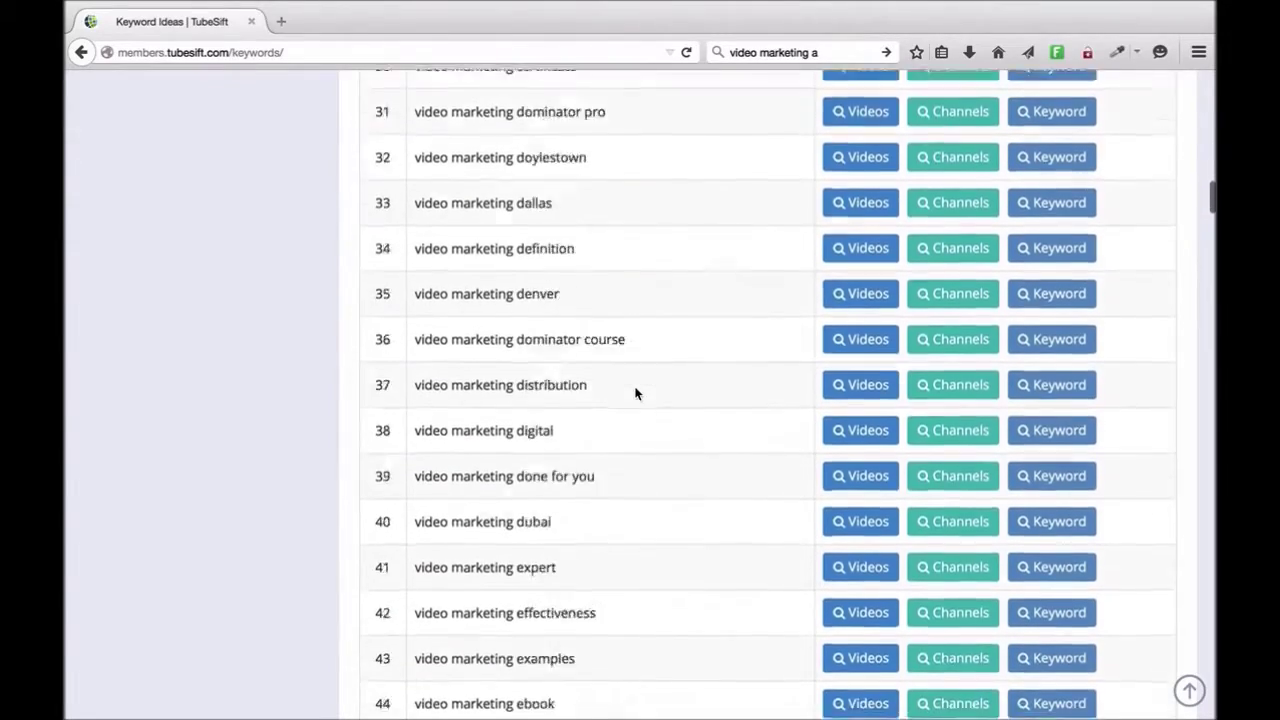
{"action": "scroll", "coordinate": [635, 393], "scroll_direction": "down", "scroll_amount": 5}
{"action": "scroll", "coordinate": [635, 393], "scroll_direction": "down", "scroll_amount": 8}
{"action": "scroll", "coordinate": [635, 393], "scroll_direction": "down", "scroll_amount": 7}
{"action": "scroll", "coordinate": [635, 393], "scroll_direction": "down", "scroll_amount": 7}
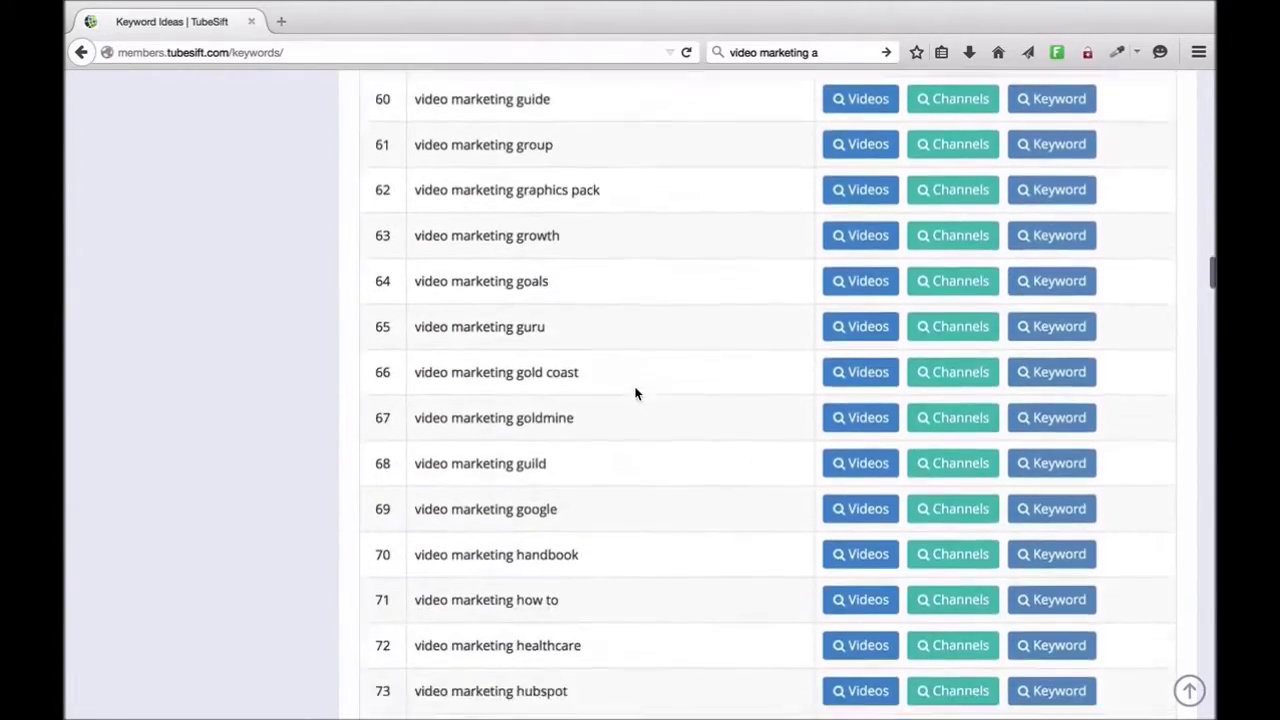
{"action": "scroll", "coordinate": [635, 393], "scroll_direction": "down", "scroll_amount": 6}
{"action": "scroll", "coordinate": [635, 393], "scroll_direction": "down", "scroll_amount": 7}
{"action": "scroll", "coordinate": [635, 393], "scroll_direction": "down", "scroll_amount": 11}
{"action": "scroll", "coordinate": [635, 393], "scroll_direction": "down", "scroll_amount": 15}
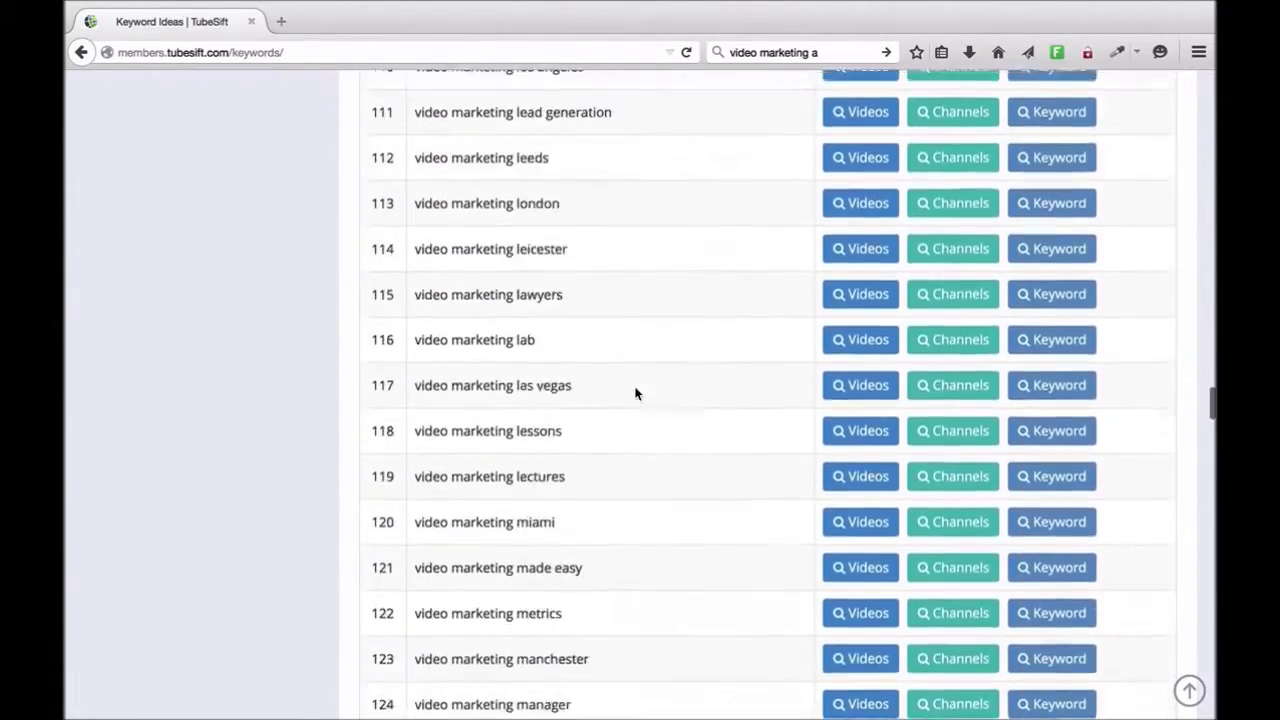
{"action": "scroll", "coordinate": [635, 393], "scroll_direction": "down", "scroll_amount": 20}
{"action": "scroll", "coordinate": [635, 393], "scroll_direction": "down", "scroll_amount": 20}
{"action": "scroll", "coordinate": [635, 393], "scroll_direction": "down", "scroll_amount": 18}
{"action": "scroll", "coordinate": [635, 393], "scroll_direction": "down", "scroll_amount": 18}
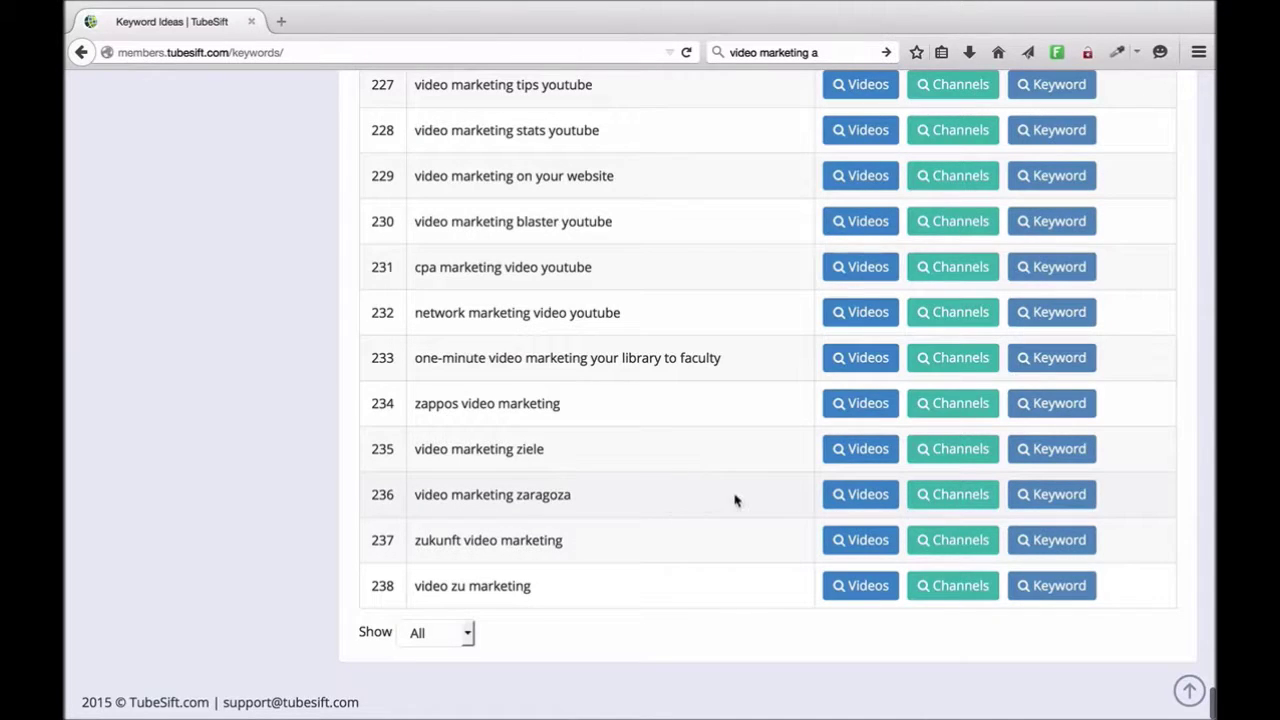
{"action": "scroll", "coordinate": [735, 500], "scroll_direction": "up", "scroll_amount": 2}
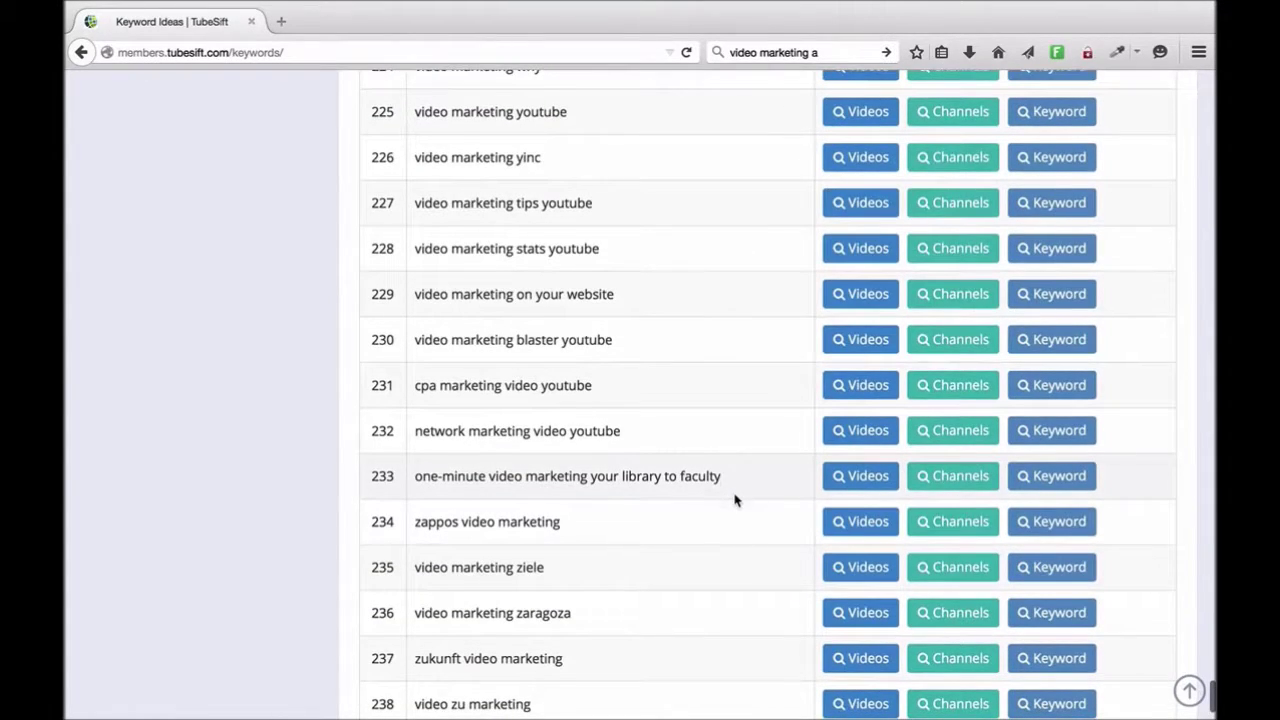
{"action": "scroll", "coordinate": [735, 500], "scroll_direction": "up", "scroll_amount": 2}
{"action": "scroll", "coordinate": [735, 500], "scroll_direction": "up", "scroll_amount": 5}
{"action": "scroll", "coordinate": [735, 500], "scroll_direction": "up", "scroll_amount": 9}
{"action": "scroll", "coordinate": [735, 500], "scroll_direction": "up", "scroll_amount": 12}
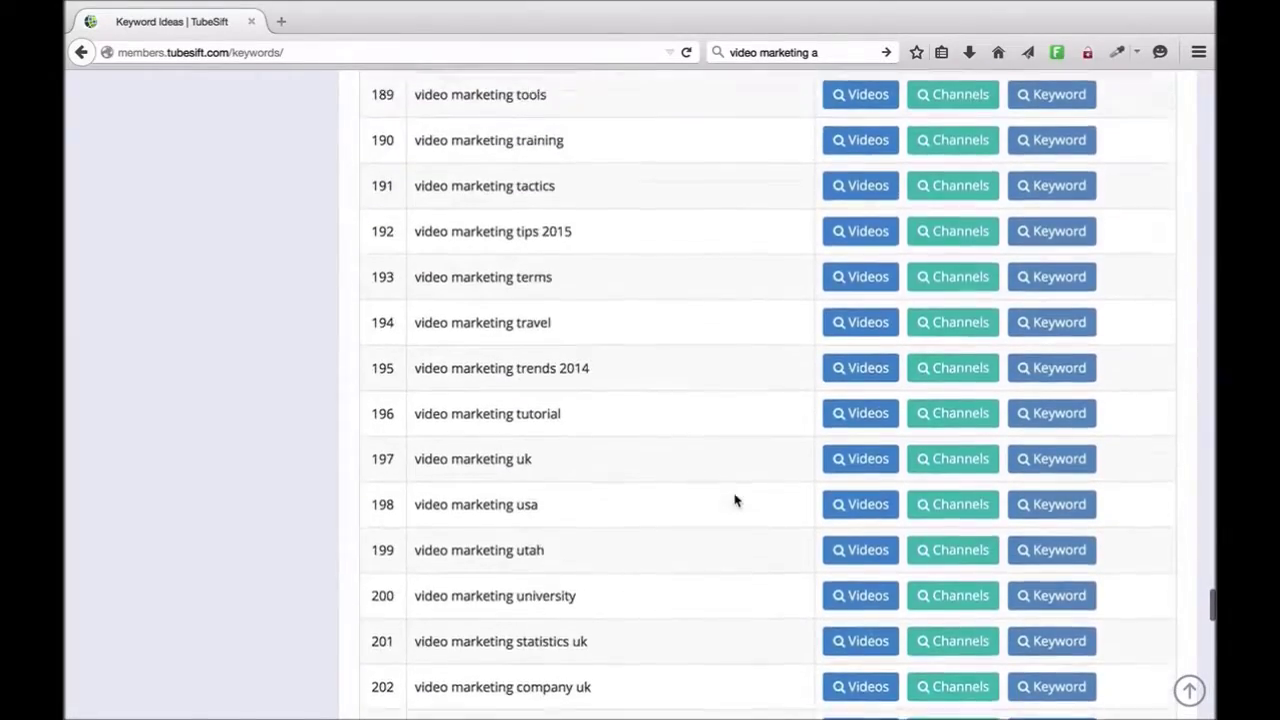
{"action": "scroll", "coordinate": [735, 500], "scroll_direction": "up", "scroll_amount": 12}
{"action": "scroll", "coordinate": [735, 500], "scroll_direction": "up", "scroll_amount": 10}
{"action": "scroll", "coordinate": [735, 500], "scroll_direction": "up", "scroll_amount": 20}
{"action": "scroll", "coordinate": [735, 500], "scroll_direction": "up", "scroll_amount": 13}
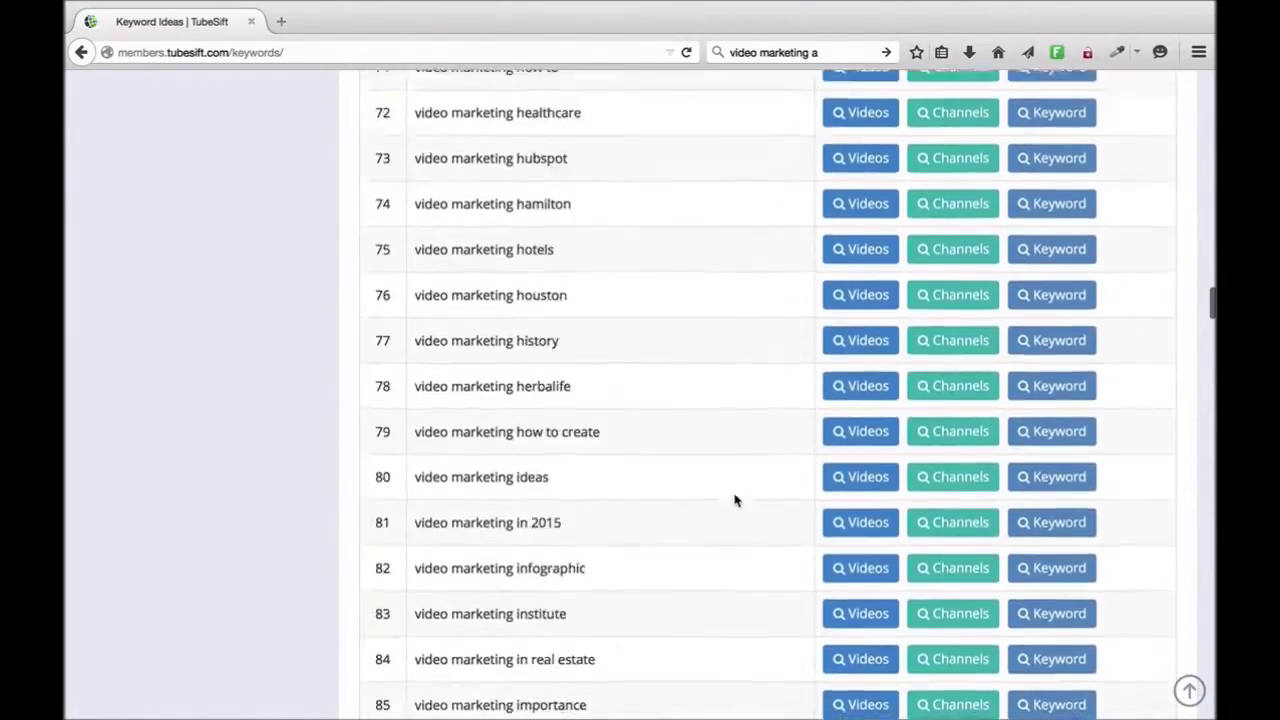
{"action": "scroll", "coordinate": [735, 500], "scroll_direction": "up", "scroll_amount": 6}
{"action": "scroll", "coordinate": [735, 500], "scroll_direction": "up", "scroll_amount": 14}
{"action": "scroll", "coordinate": [735, 500], "scroll_direction": "up", "scroll_amount": 20}
{"action": "scroll", "coordinate": [735, 500], "scroll_direction": "up", "scroll_amount": 20}
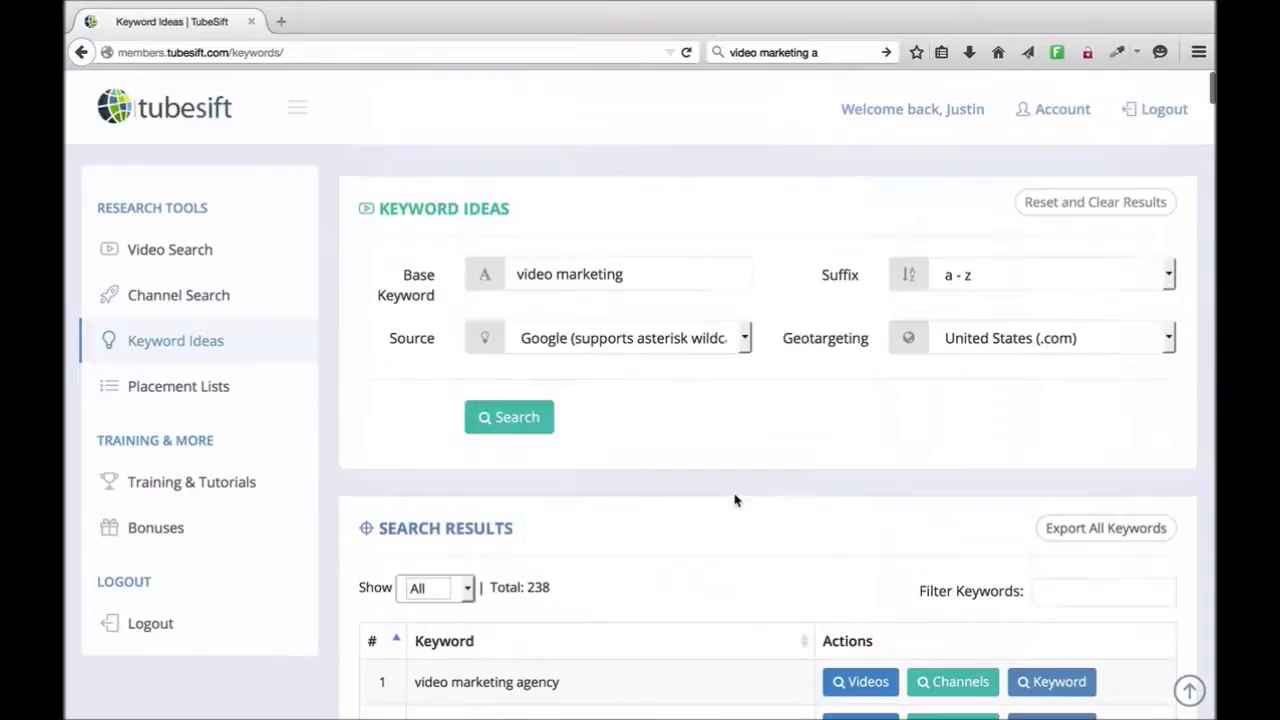
Change the base keyword to '* video marketing' and run the wildcard keyword search
{"action": "left_click", "coordinate": [514, 276]}
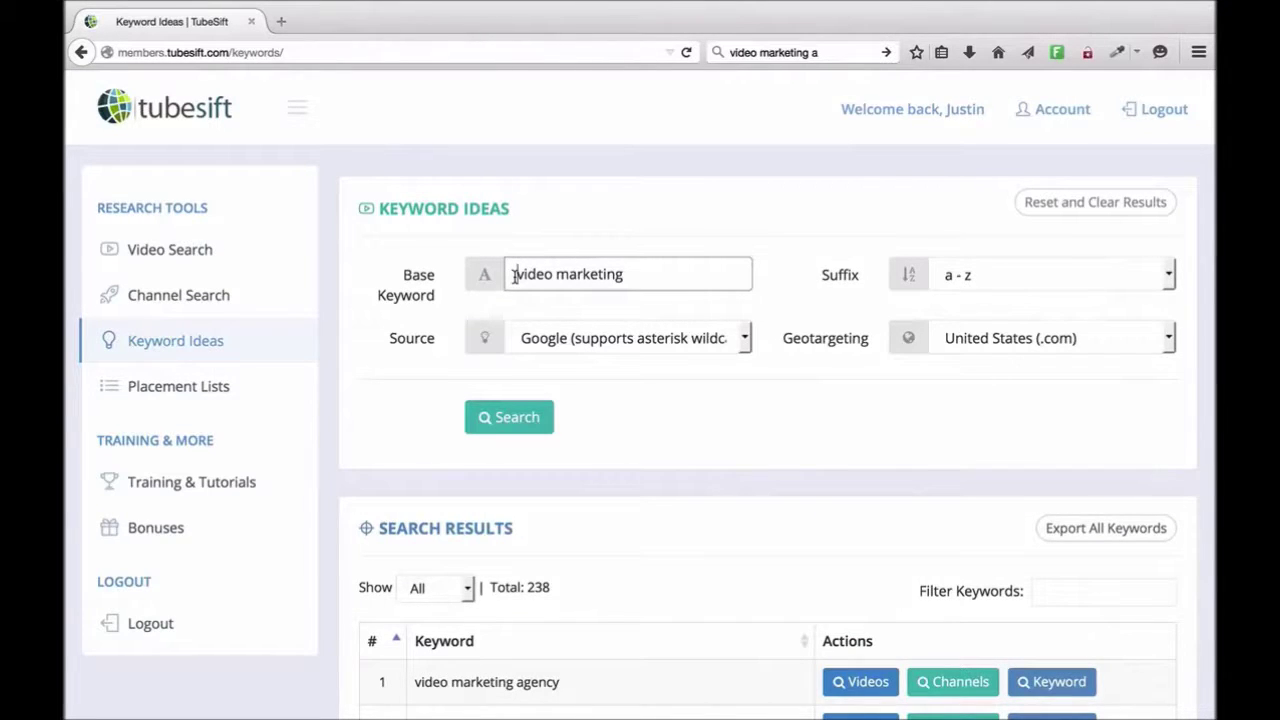
{"action": "type", "text": "*"}
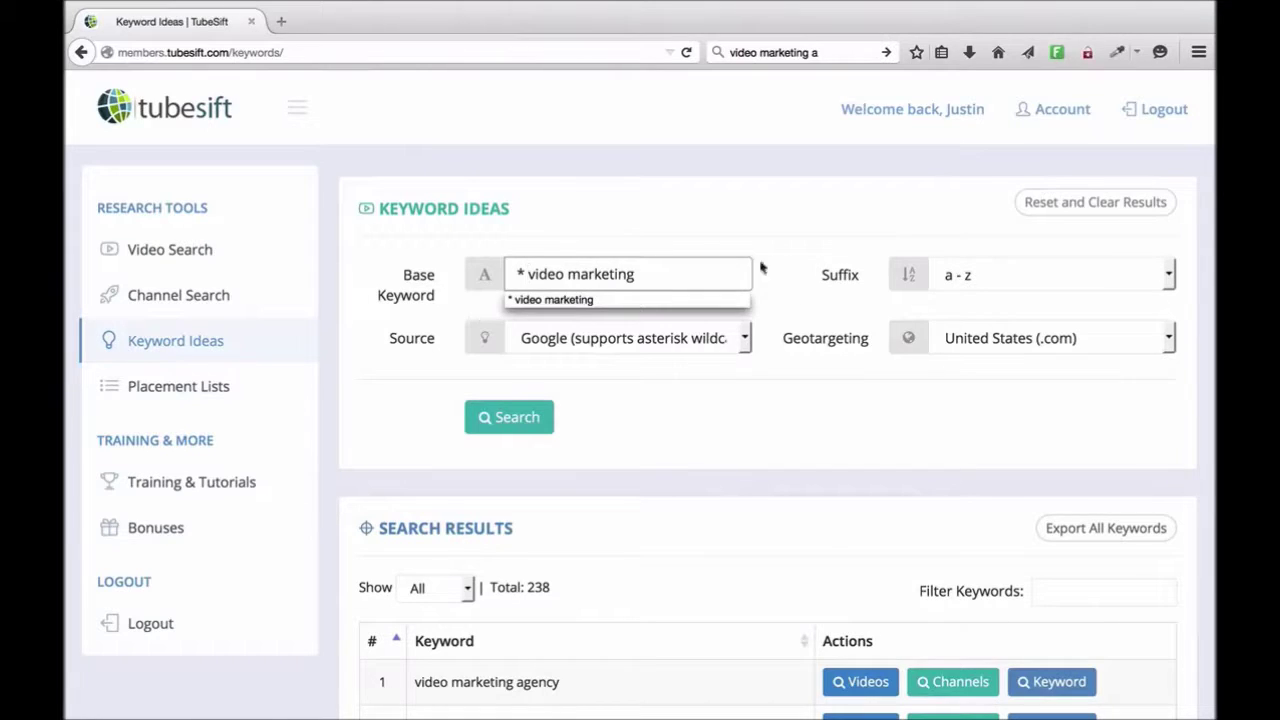
{"action": "left_click", "coordinate": [806, 304]}
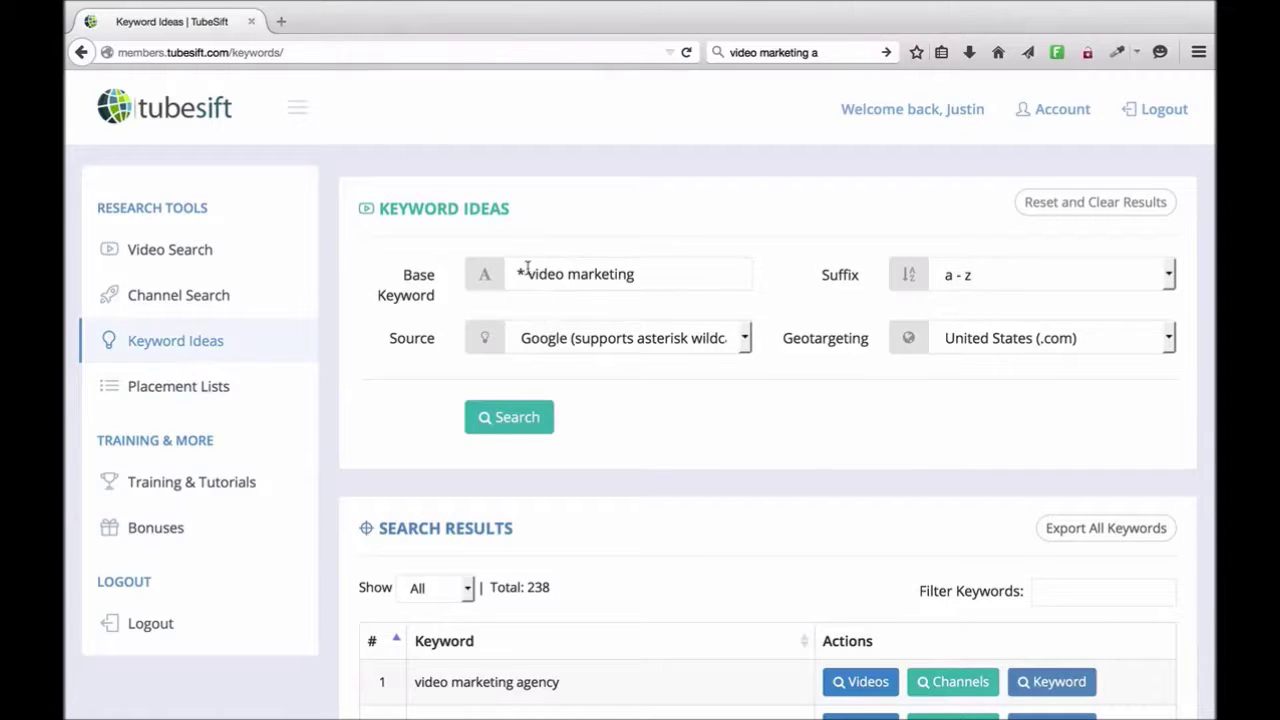
{"action": "left_click", "coordinate": [514, 420]}
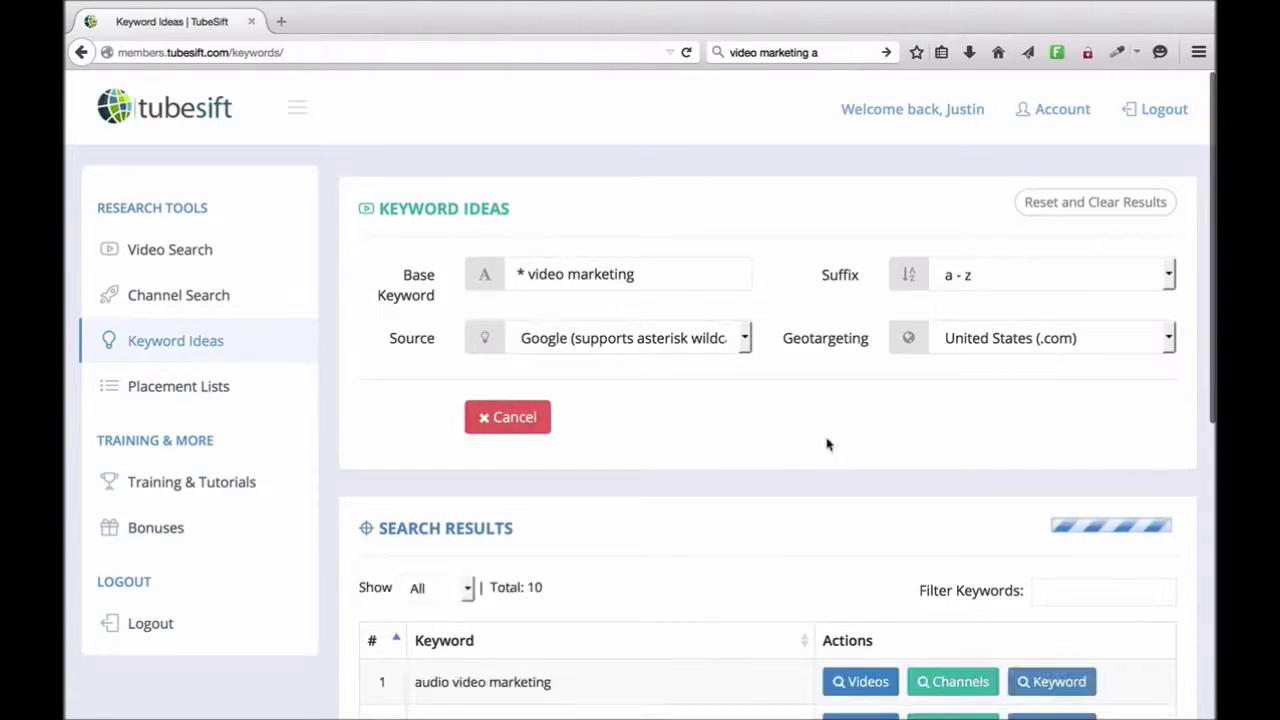
Scroll through the 246 keyword ideas ending in 'video marketing'
{"action": "scroll", "coordinate": [813, 475], "scroll_direction": "down", "scroll_amount": 3}
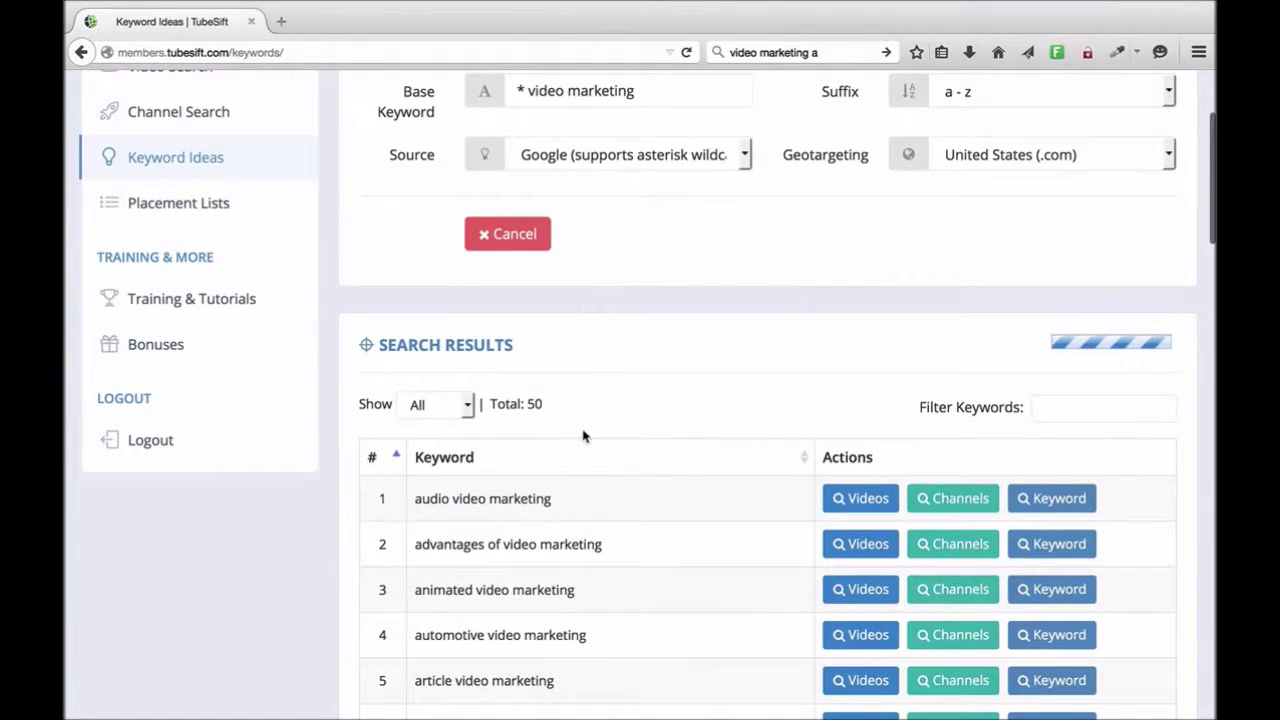
{"action": "scroll", "coordinate": [645, 440], "scroll_direction": "down", "scroll_amount": 2}
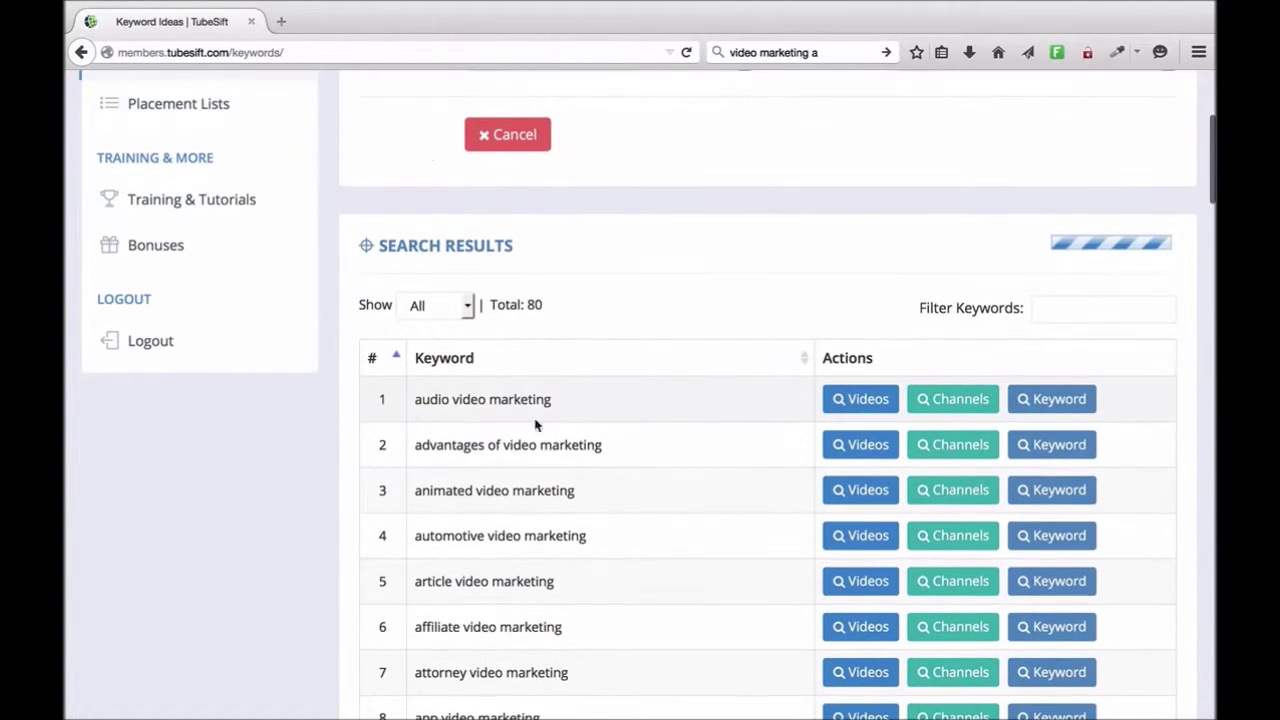
{"action": "scroll", "coordinate": [640, 490], "scroll_direction": "down", "scroll_amount": 3}
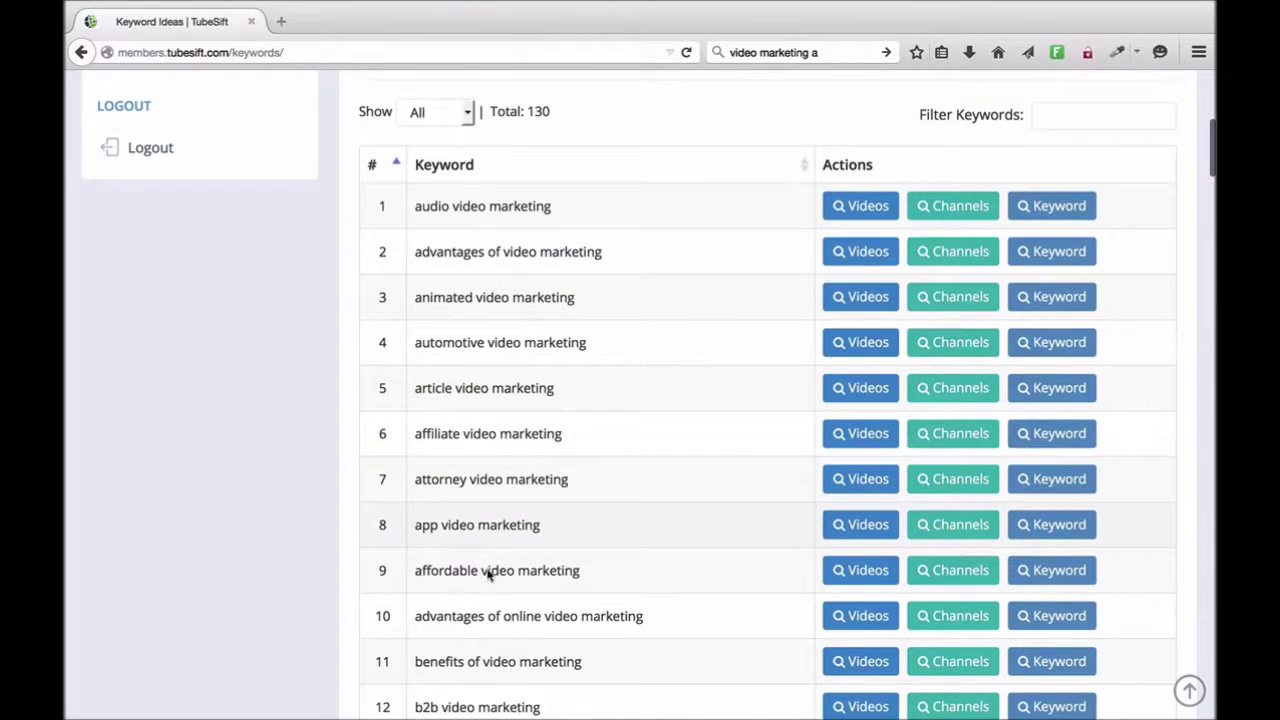
{"action": "scroll", "coordinate": [640, 577], "scroll_direction": "down", "scroll_amount": 5}
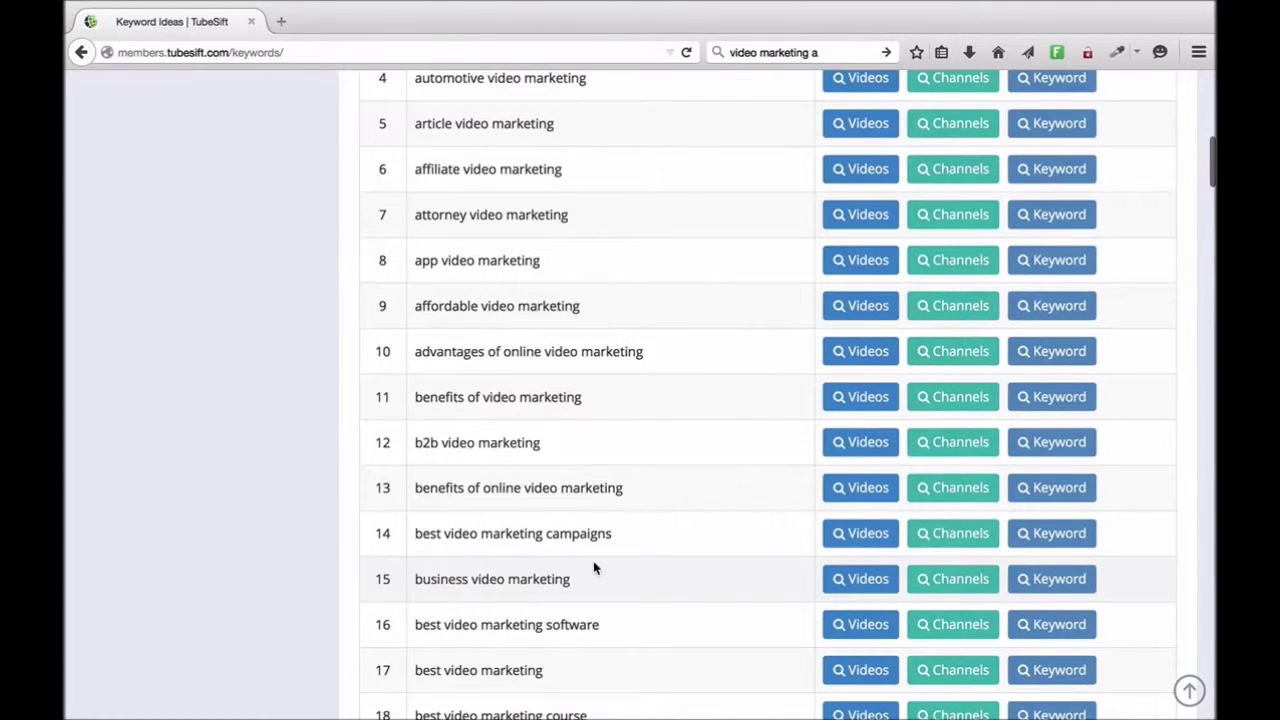
{"action": "scroll", "coordinate": [593, 568], "scroll_direction": "down", "scroll_amount": 5}
{"action": "scroll", "coordinate": [593, 568], "scroll_direction": "down", "scroll_amount": 6}
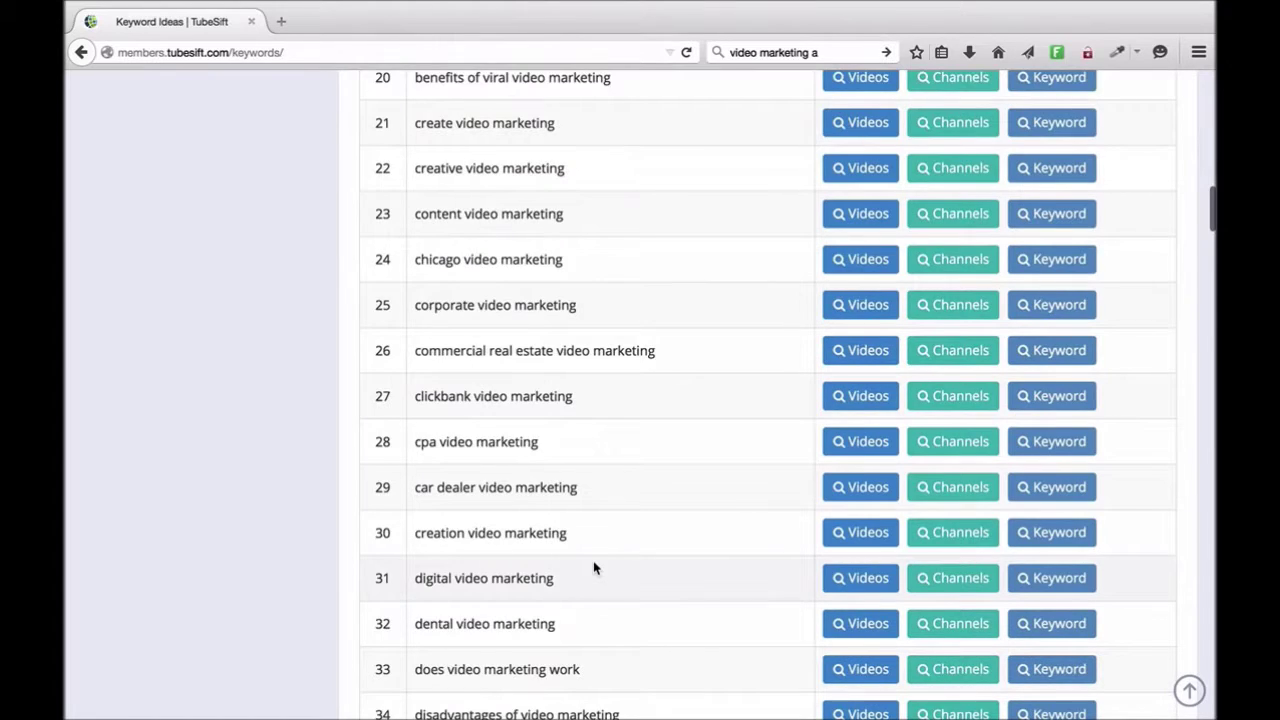
{"action": "scroll", "coordinate": [593, 568], "scroll_direction": "down", "scroll_amount": 10}
{"action": "scroll", "coordinate": [593, 568], "scroll_direction": "down", "scroll_amount": 12}
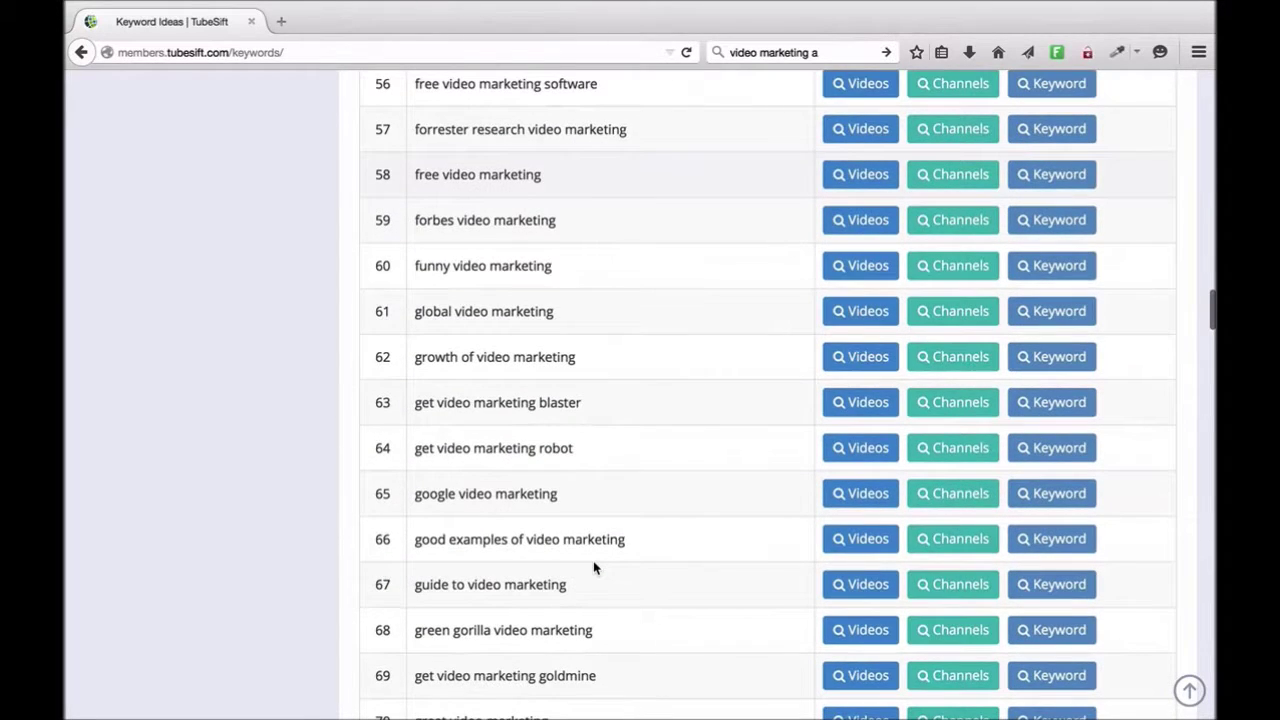
{"action": "scroll", "coordinate": [593, 568], "scroll_direction": "down", "scroll_amount": 5}
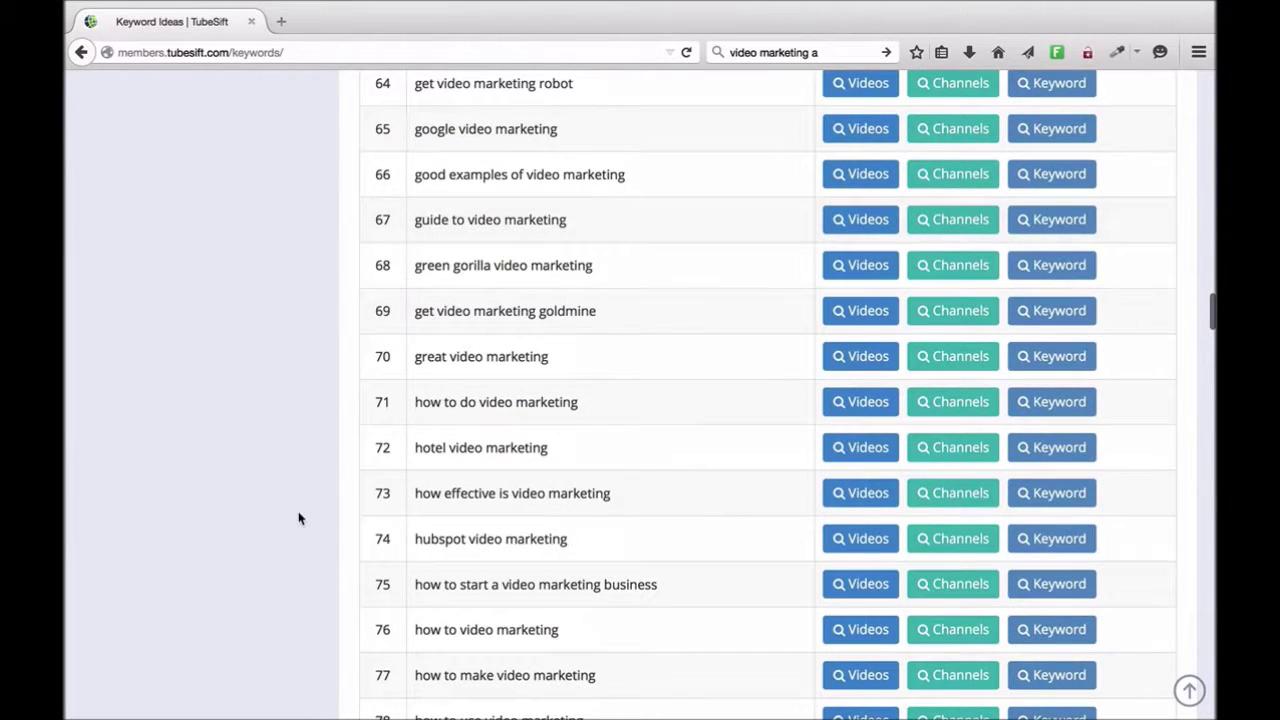
{"action": "scroll", "coordinate": [298, 517], "scroll_direction": "up", "scroll_amount": 20}
{"action": "scroll", "coordinate": [298, 517], "scroll_direction": "up", "scroll_amount": 2}
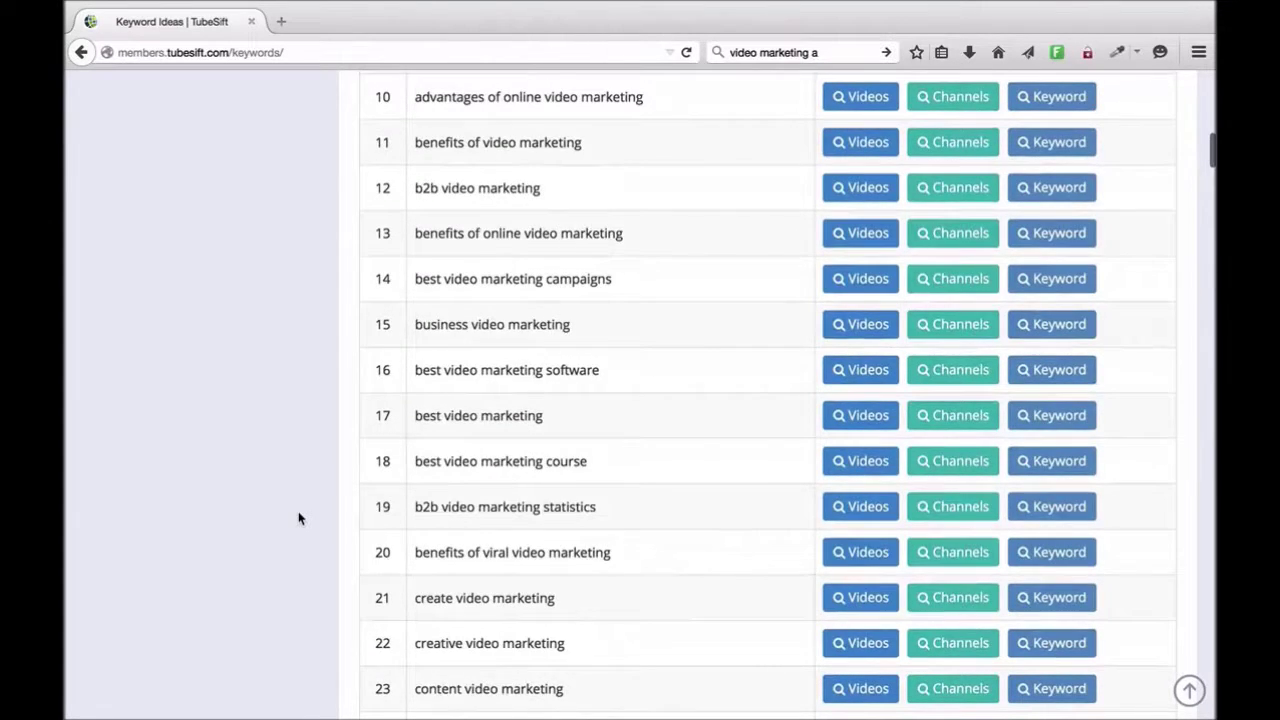
{"action": "scroll", "coordinate": [520, 459], "scroll_direction": "up", "scroll_amount": 10}
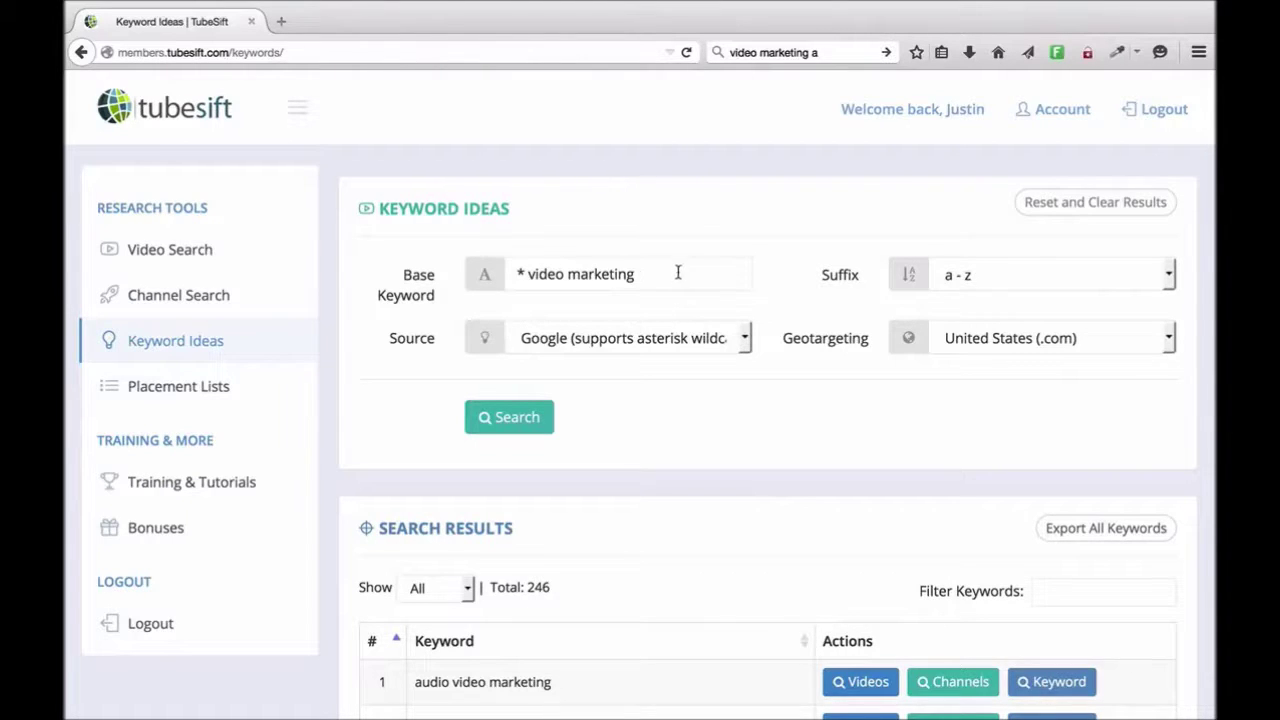
Replace the base keyword with the suggested 'how to * my business' and run the search
{"action": "left_click_drag", "start_coordinate": [673, 273], "coordinate": [490, 272]}
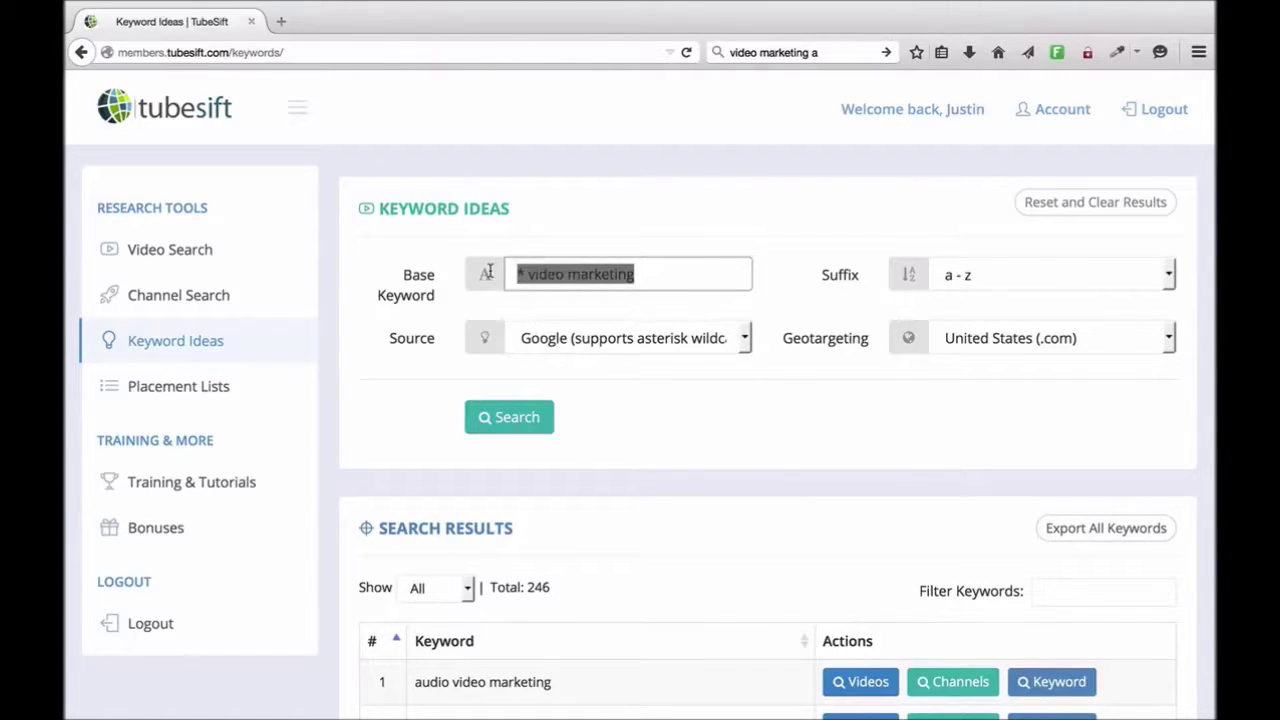
{"action": "key", "text": "BackSpace"}
{"action": "type", "text": "h"}
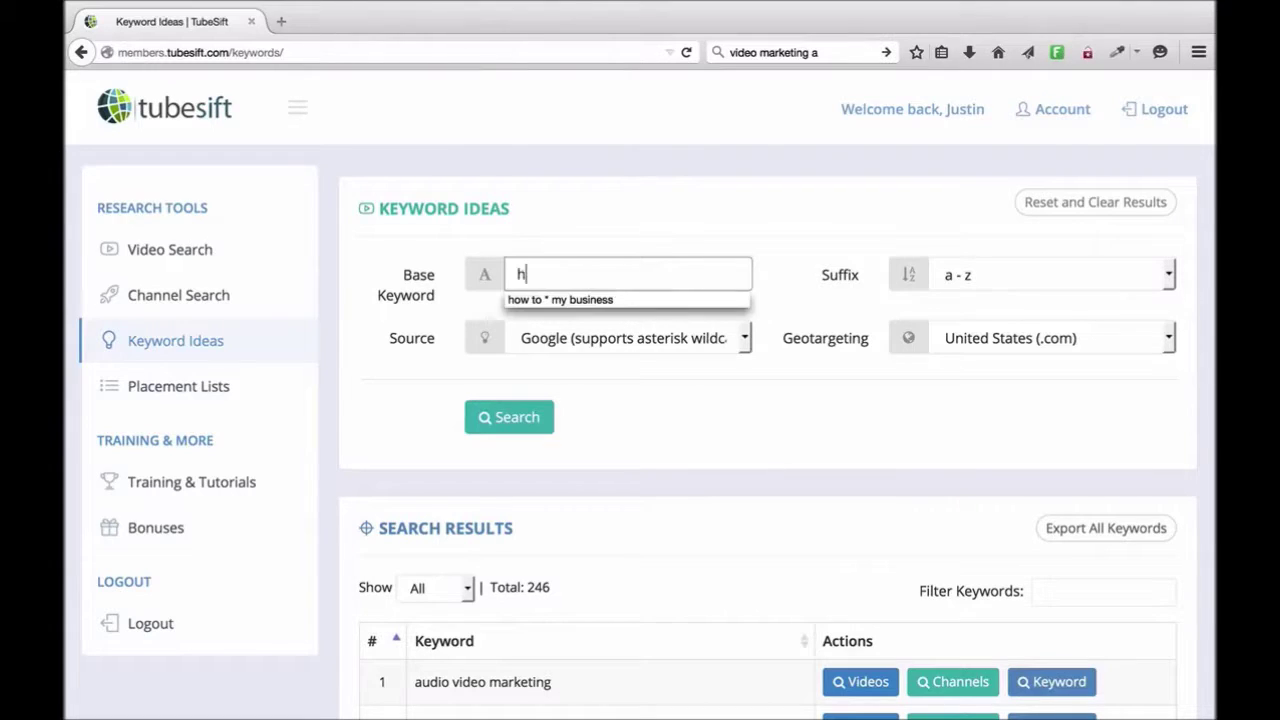
{"action": "type", "text": "ow to"}
{"action": "left_click", "coordinate": [528, 299]}
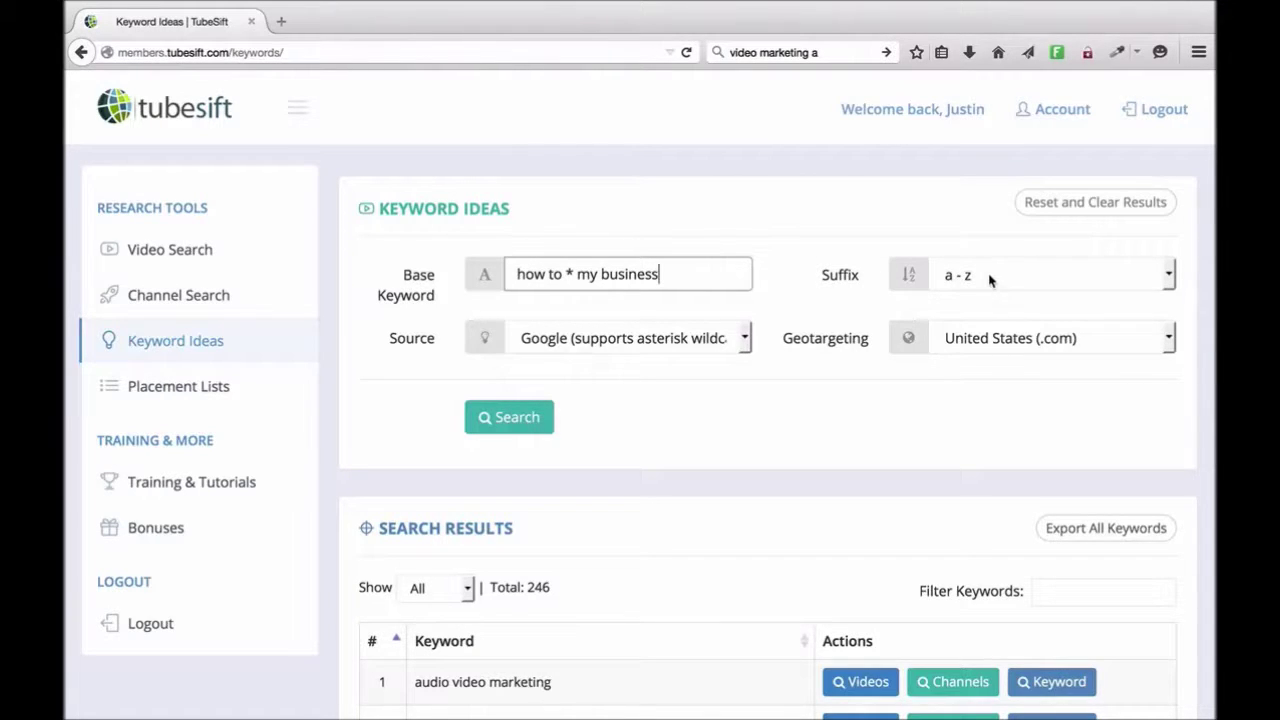
{"action": "left_click", "coordinate": [508, 428]}
{"action": "scroll", "coordinate": [866, 452], "scroll_direction": "down", "scroll_amount": 2}
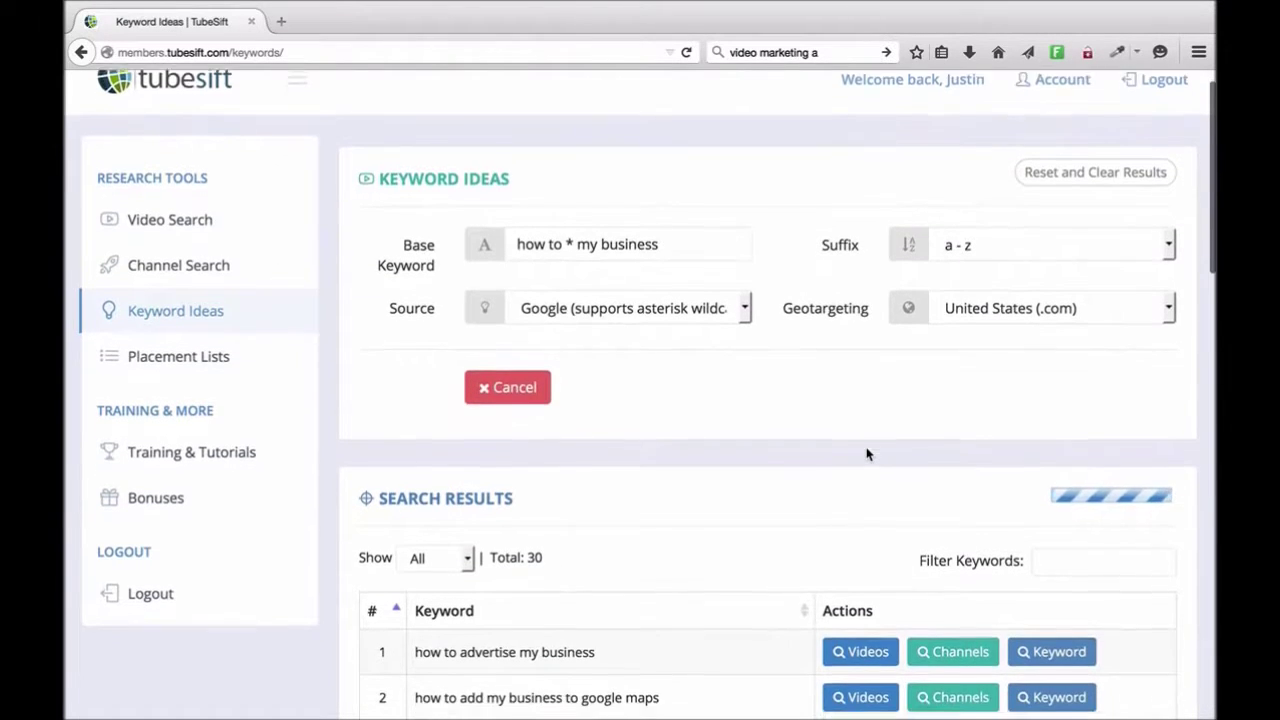
{"action": "scroll", "coordinate": [866, 452], "scroll_direction": "down", "scroll_amount": 2}
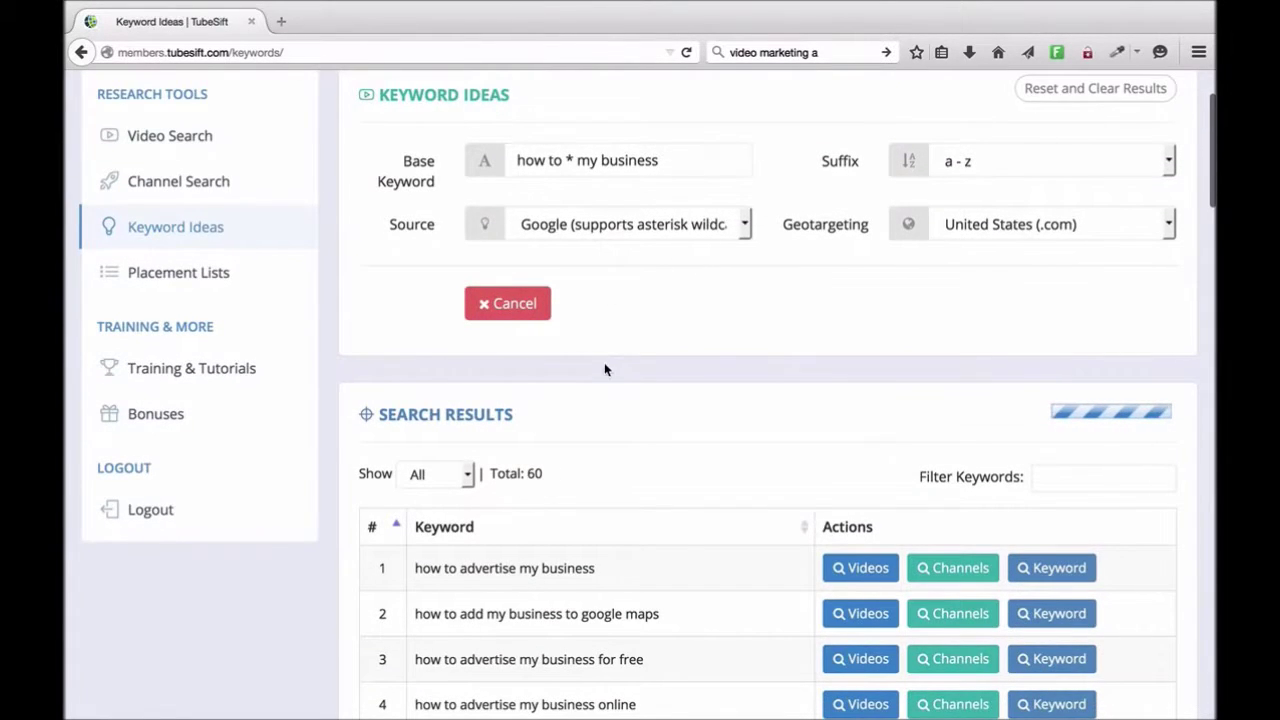
{"action": "scroll", "coordinate": [604, 369], "scroll_direction": "down", "scroll_amount": 1}
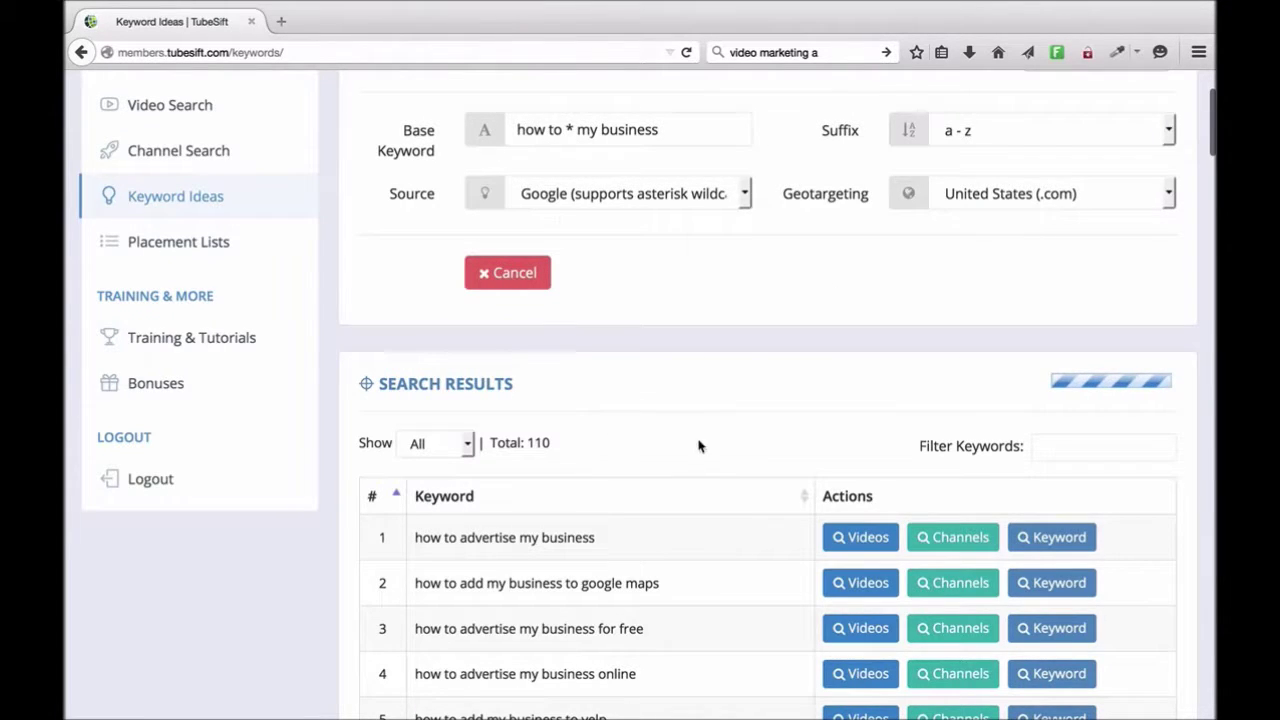
{"action": "scroll", "coordinate": [699, 446], "scroll_direction": "down", "scroll_amount": 2}
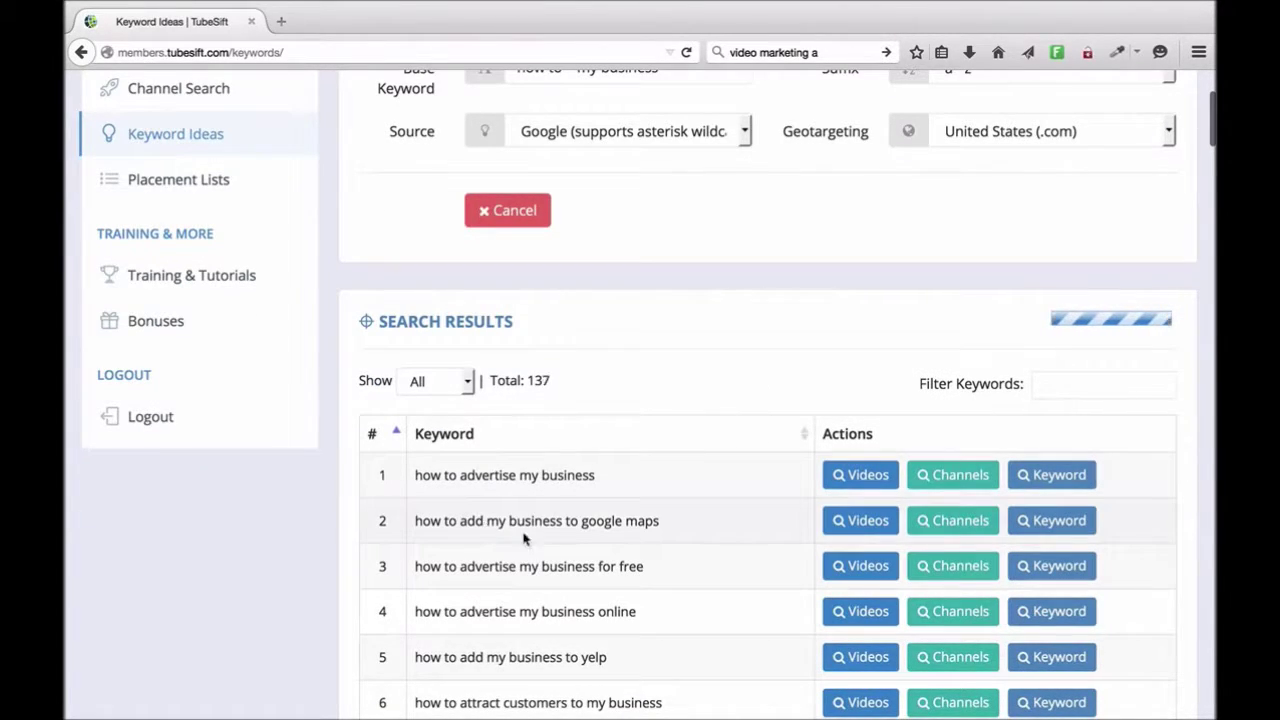
{"action": "scroll", "coordinate": [689, 551], "scroll_direction": "down", "scroll_amount": 1}
{"action": "scroll", "coordinate": [689, 551], "scroll_direction": "down", "scroll_amount": 1}
{"action": "scroll", "coordinate": [670, 552], "scroll_direction": "down", "scroll_amount": 7}
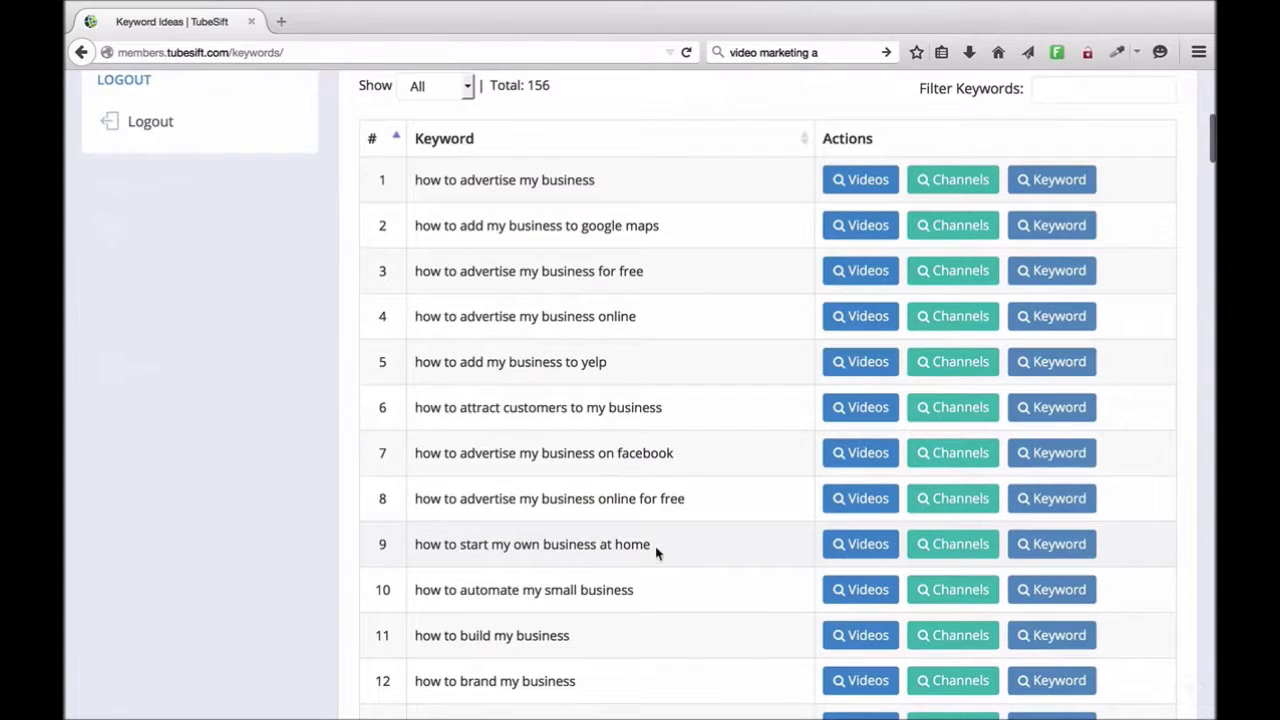
{"action": "scroll", "coordinate": [699, 636], "scroll_direction": "down", "scroll_amount": 4}
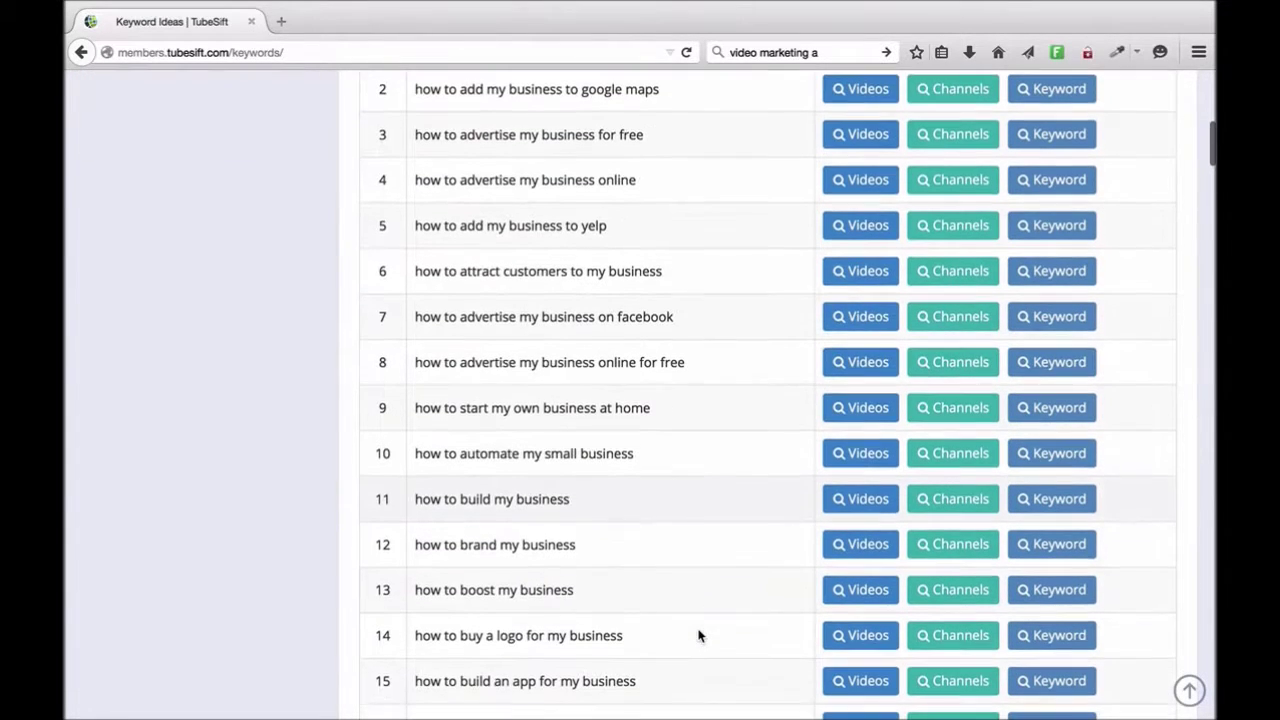
{"action": "scroll", "coordinate": [553, 632], "scroll_direction": "down", "scroll_amount": 1}
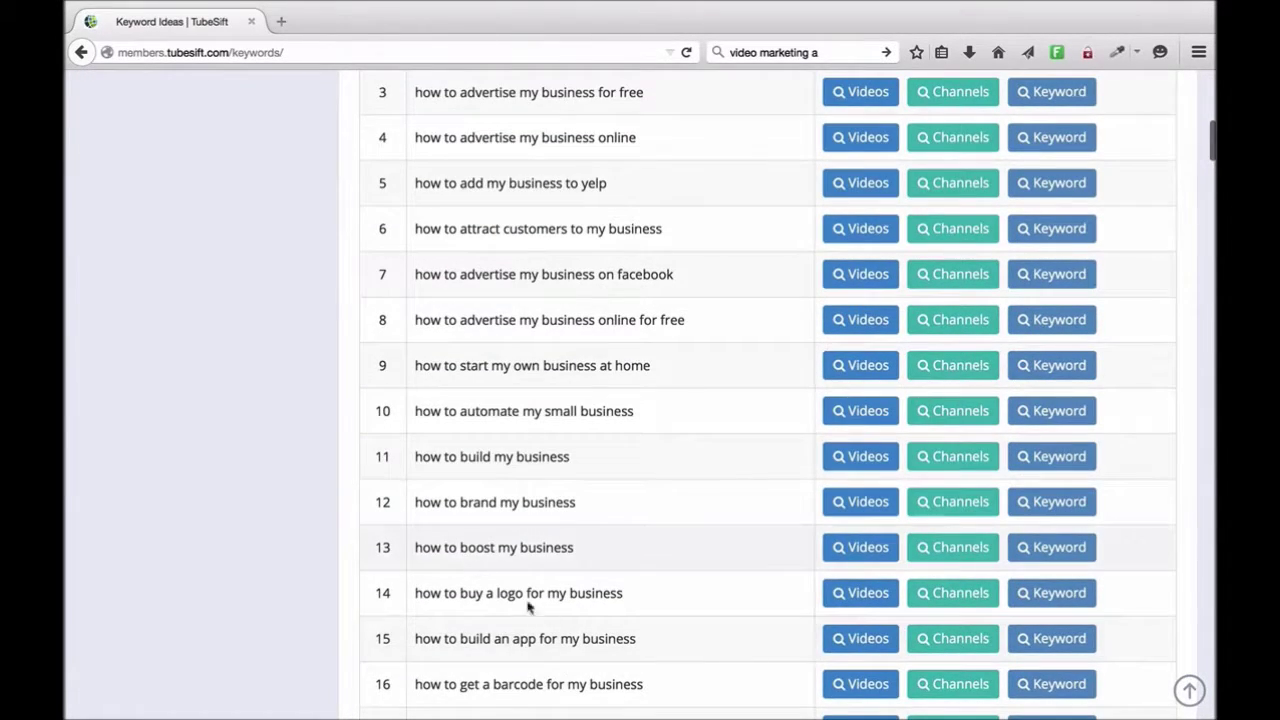
{"action": "scroll", "coordinate": [767, 652], "scroll_direction": "down", "scroll_amount": 4}
{"action": "scroll", "coordinate": [767, 652], "scroll_direction": "down", "scroll_amount": 4}
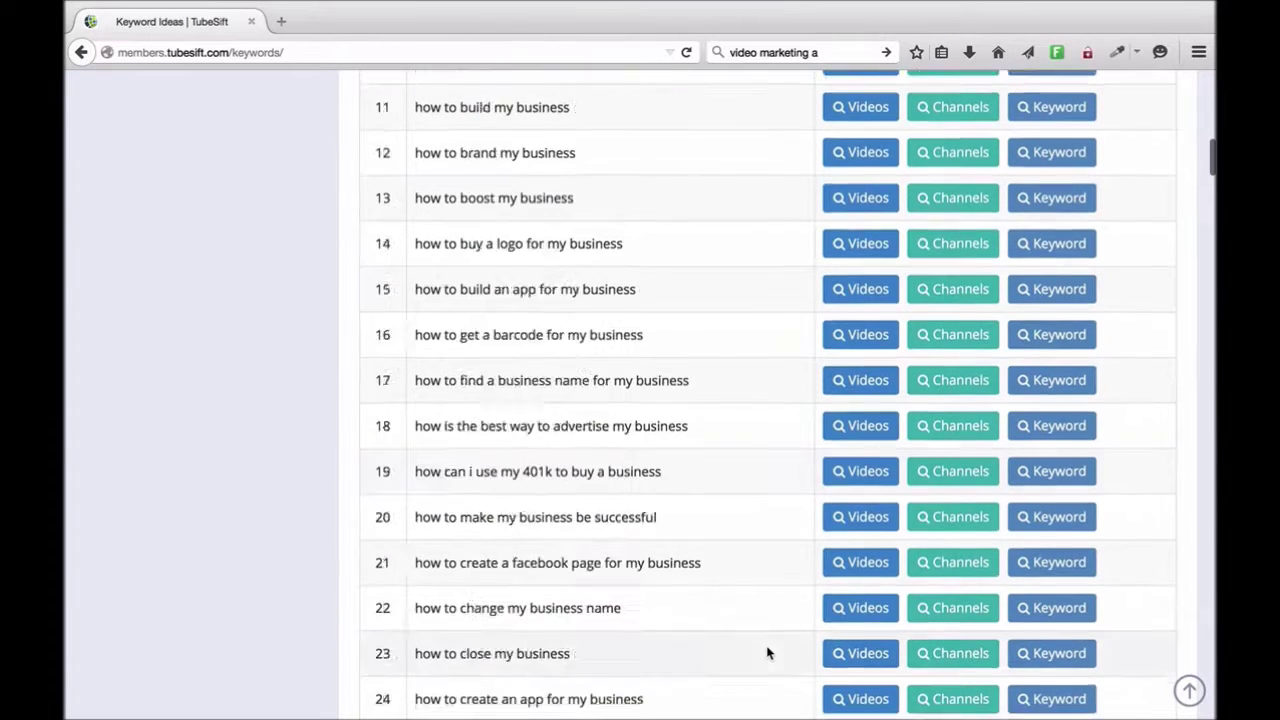
{"action": "scroll", "coordinate": [767, 652], "scroll_direction": "down", "scroll_amount": 4}
{"action": "scroll", "coordinate": [767, 652], "scroll_direction": "down", "scroll_amount": 2}
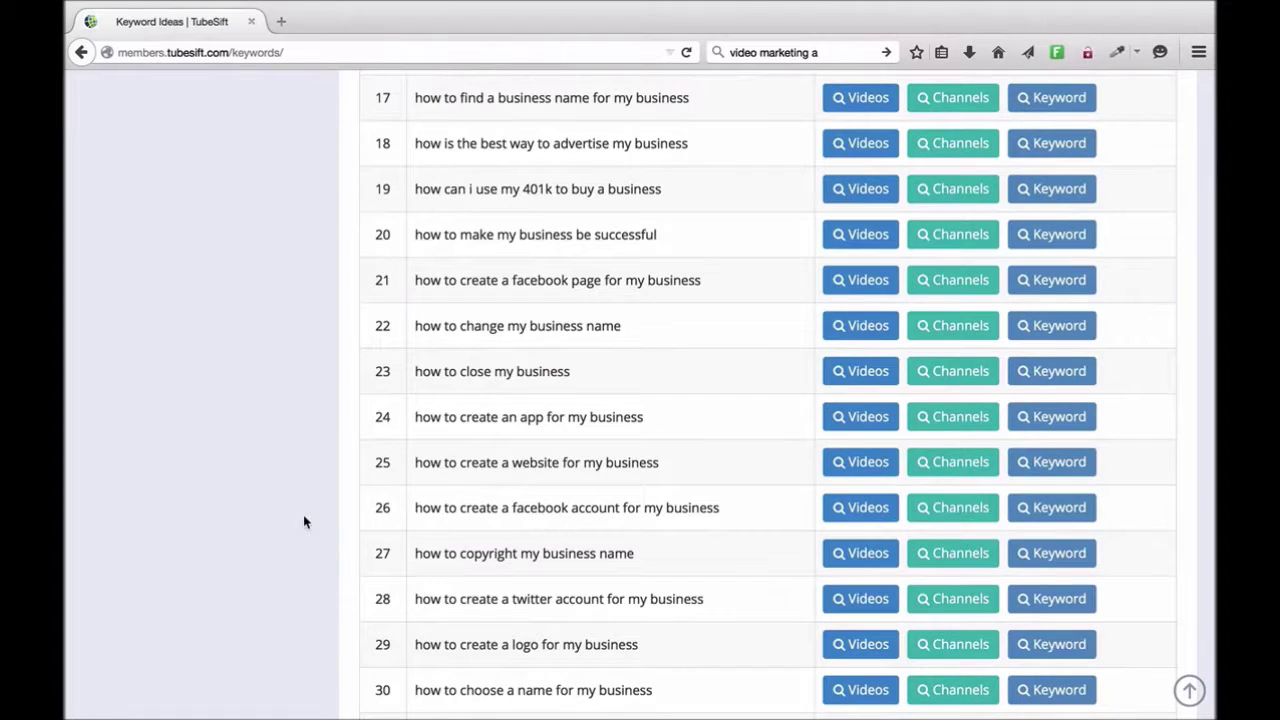
{"action": "scroll", "coordinate": [305, 520], "scroll_direction": "down", "scroll_amount": 2}
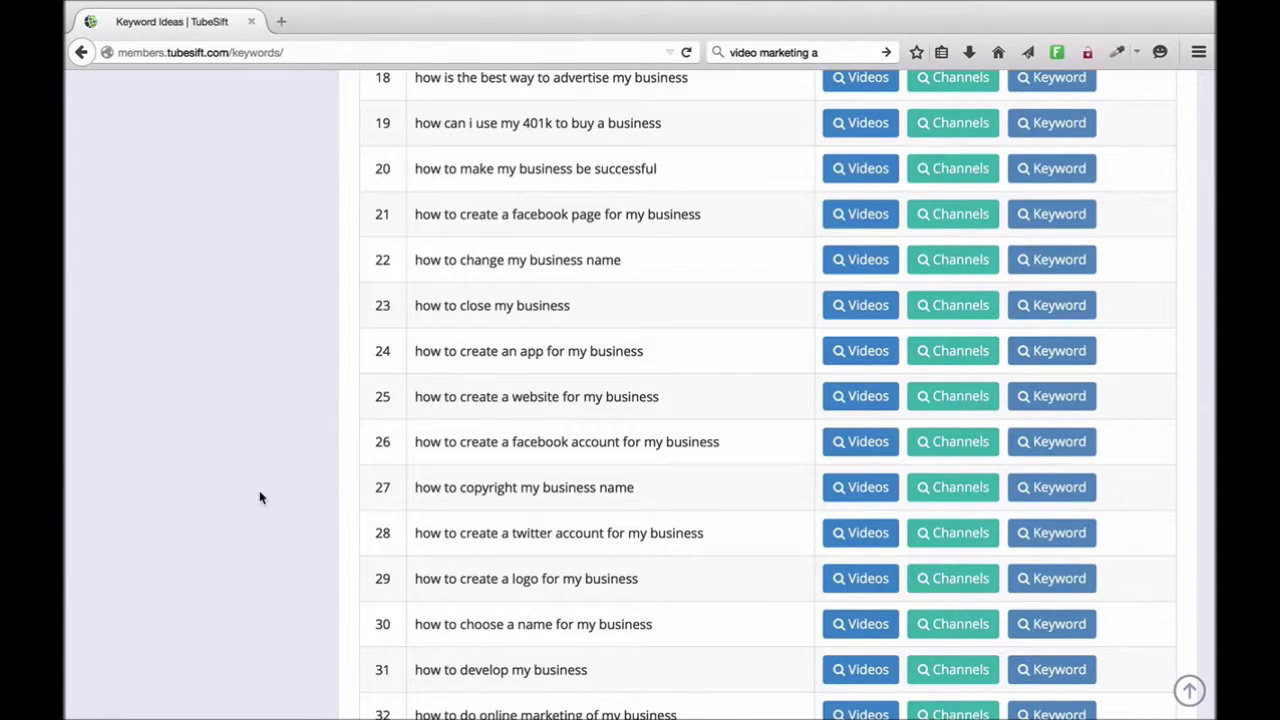
{"action": "scroll", "coordinate": [259, 492], "scroll_direction": "down", "scroll_amount": 5}
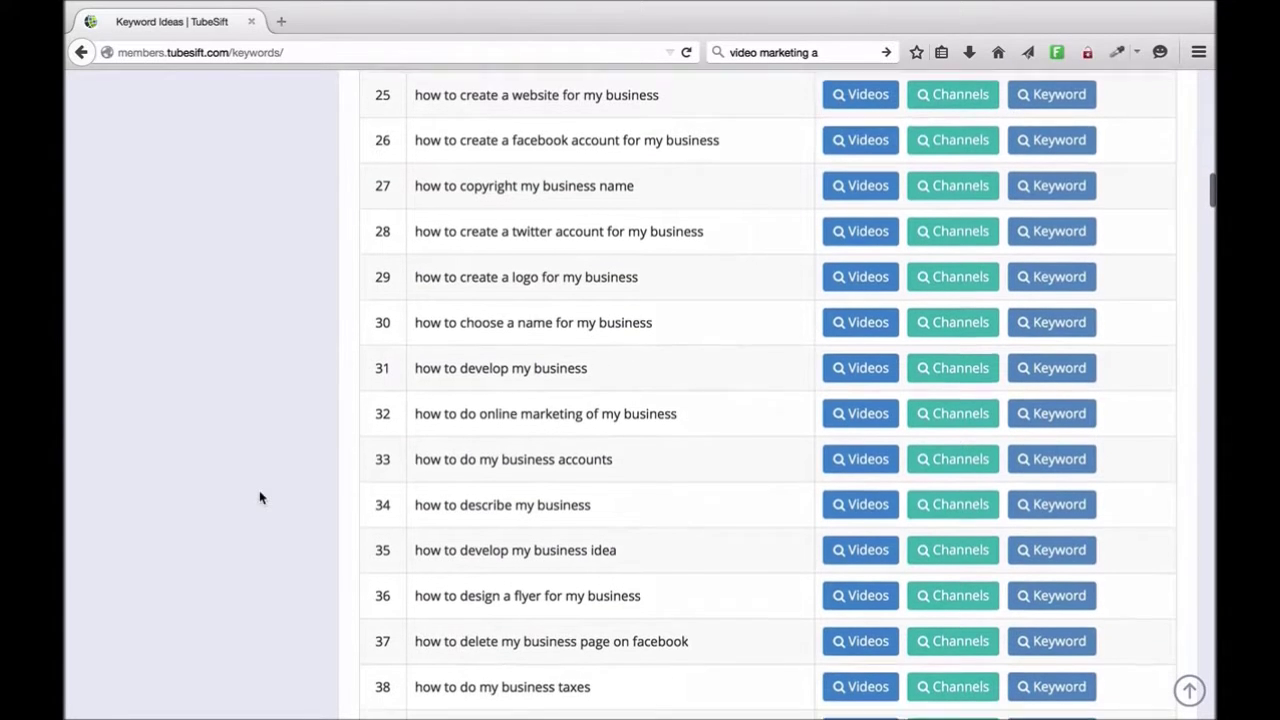
{"action": "scroll", "coordinate": [259, 497], "scroll_direction": "down", "scroll_amount": 2}
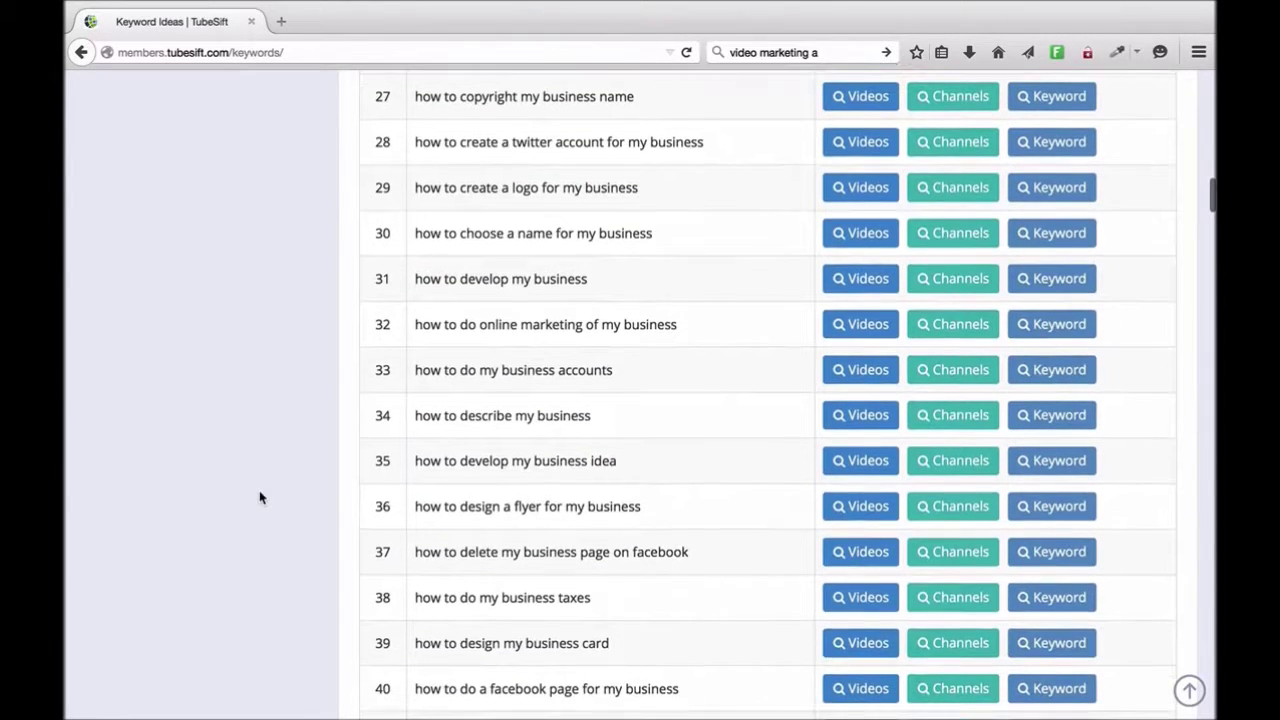
{"action": "scroll", "coordinate": [259, 497], "scroll_direction": "down", "scroll_amount": 2}
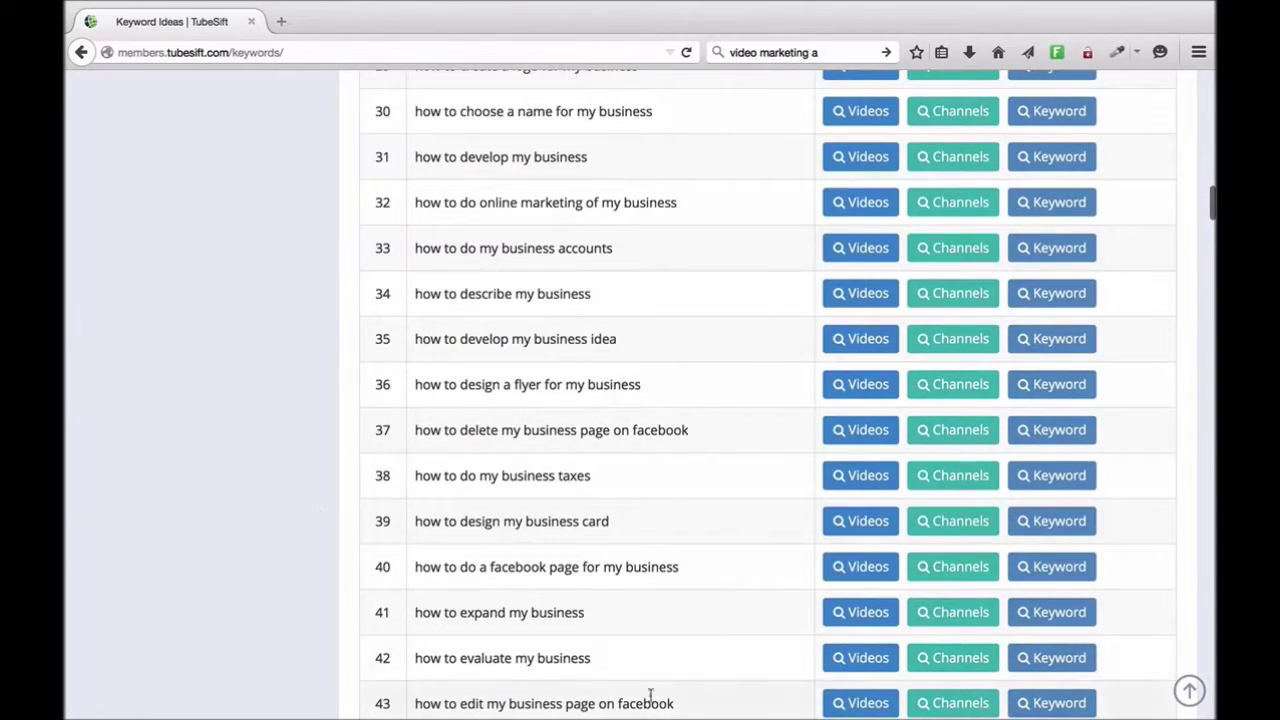
{"action": "scroll", "coordinate": [273, 451], "scroll_direction": "down", "scroll_amount": 5}
{"action": "key", "text": "Home"}
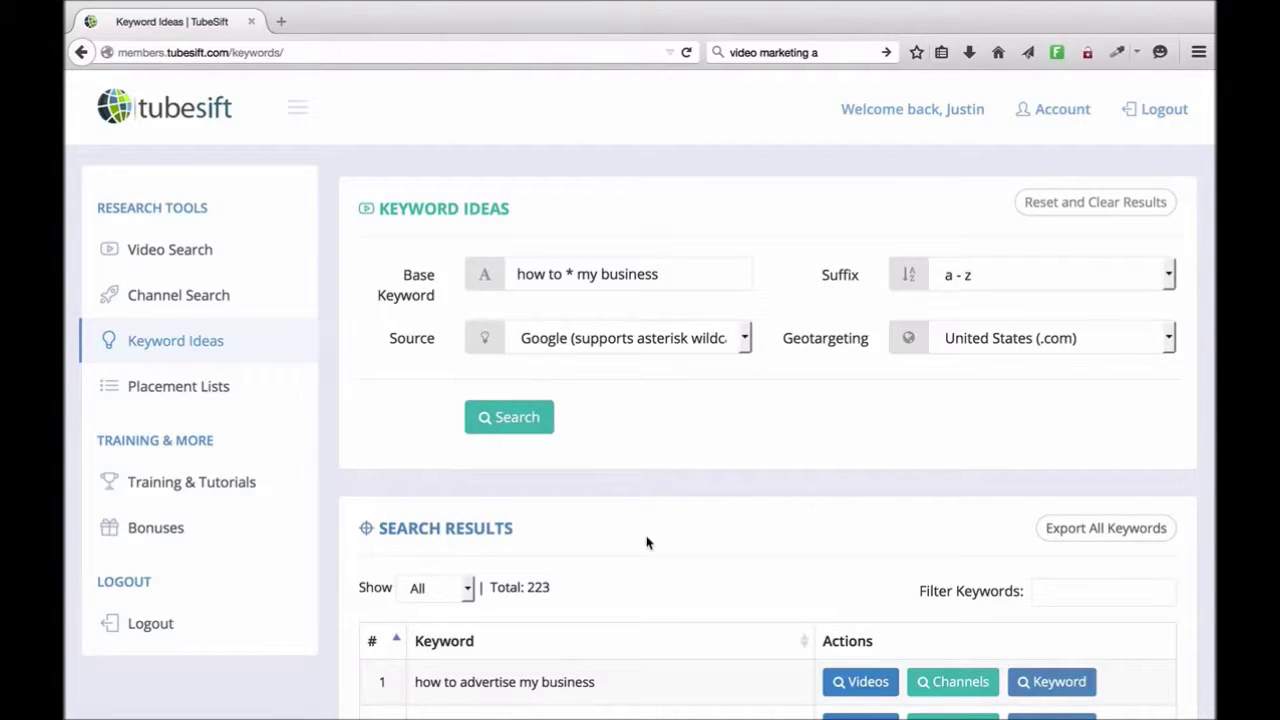
{"action": "scroll", "coordinate": [760, 557], "scroll_direction": "down", "scroll_amount": 3}
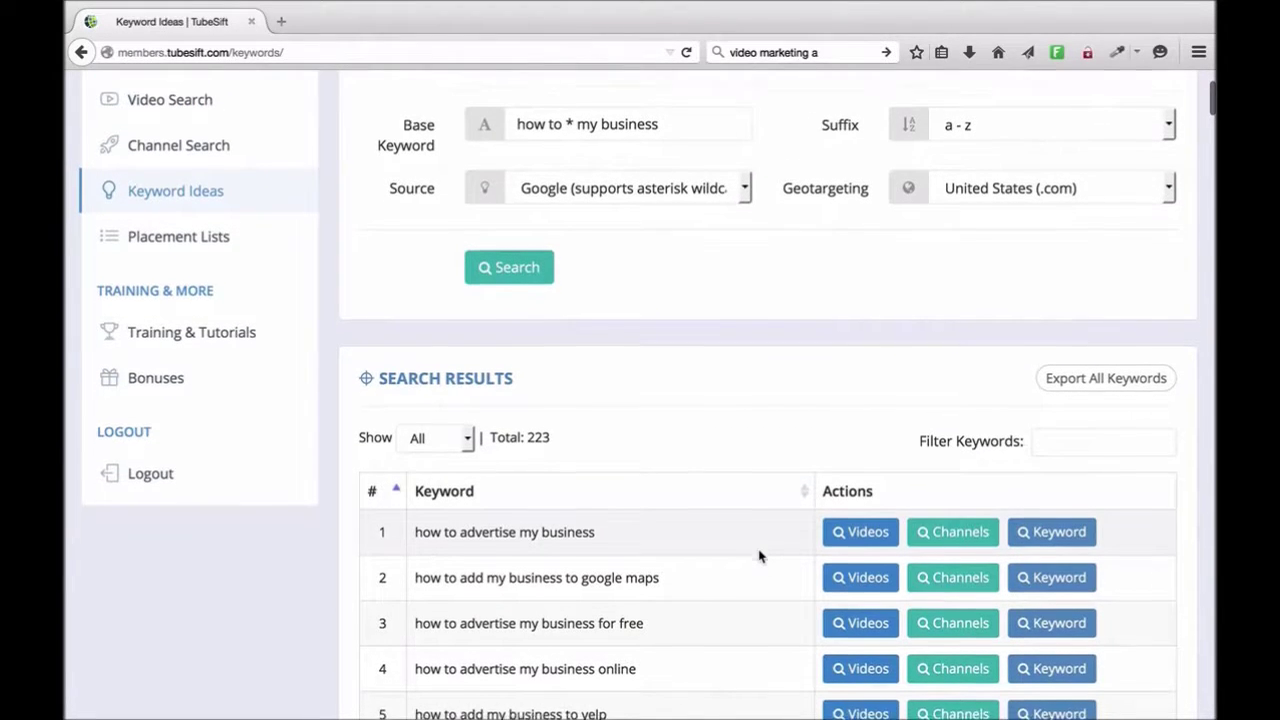
{"action": "scroll", "coordinate": [760, 557], "scroll_direction": "down", "scroll_amount": 1}
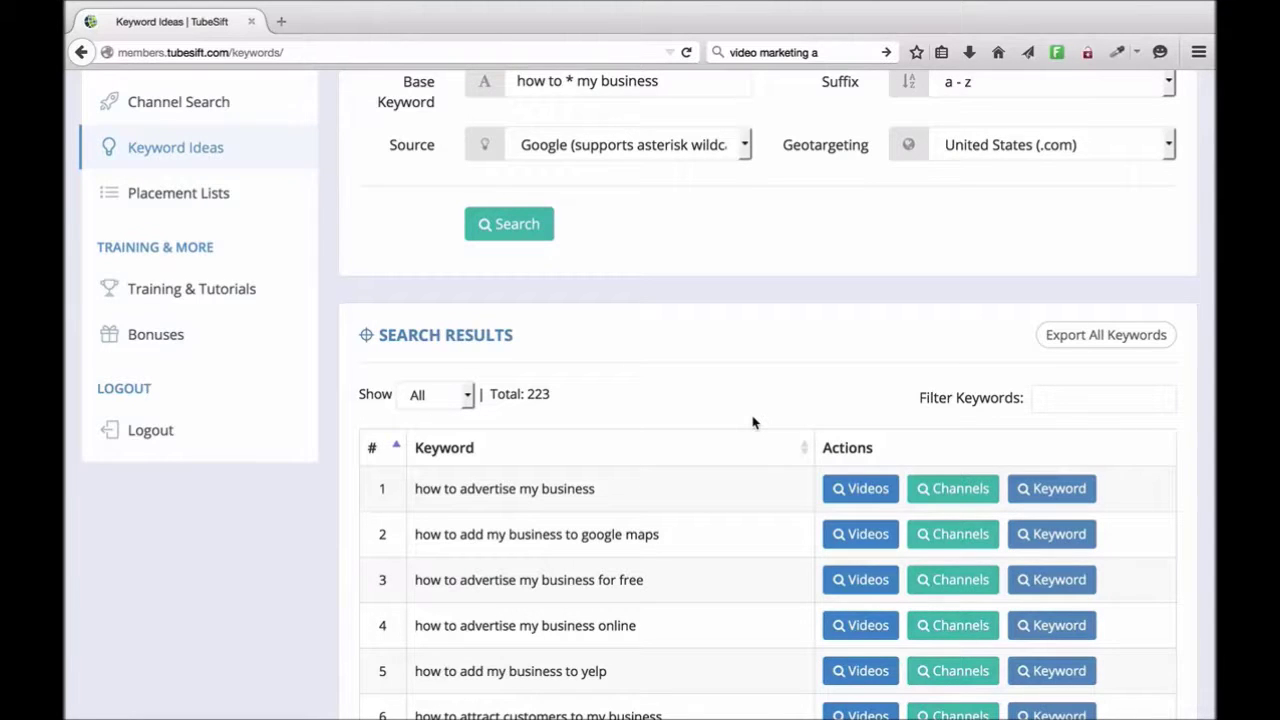
{"action": "left_click", "coordinate": [1066, 338]}
{"action": "scroll", "coordinate": [572, 408], "scroll_direction": "up", "scroll_amount": 1}
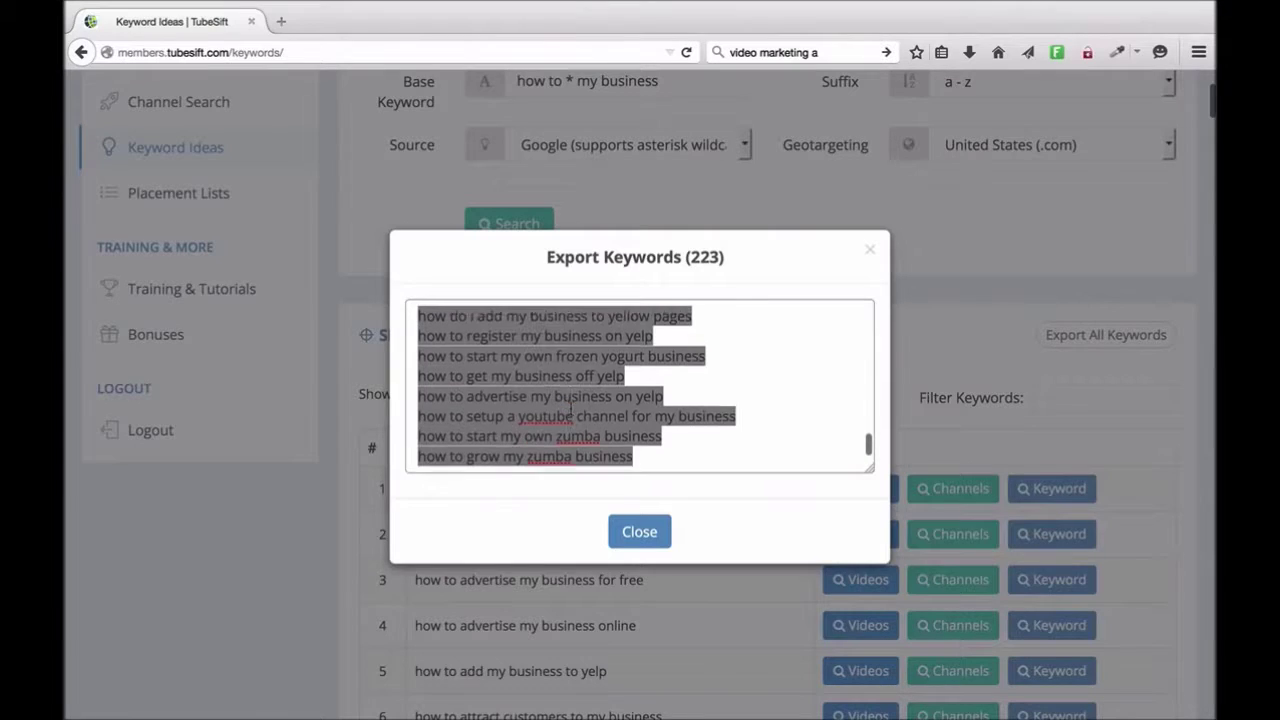
{"action": "scroll", "coordinate": [572, 408], "scroll_direction": "up", "scroll_amount": 1}
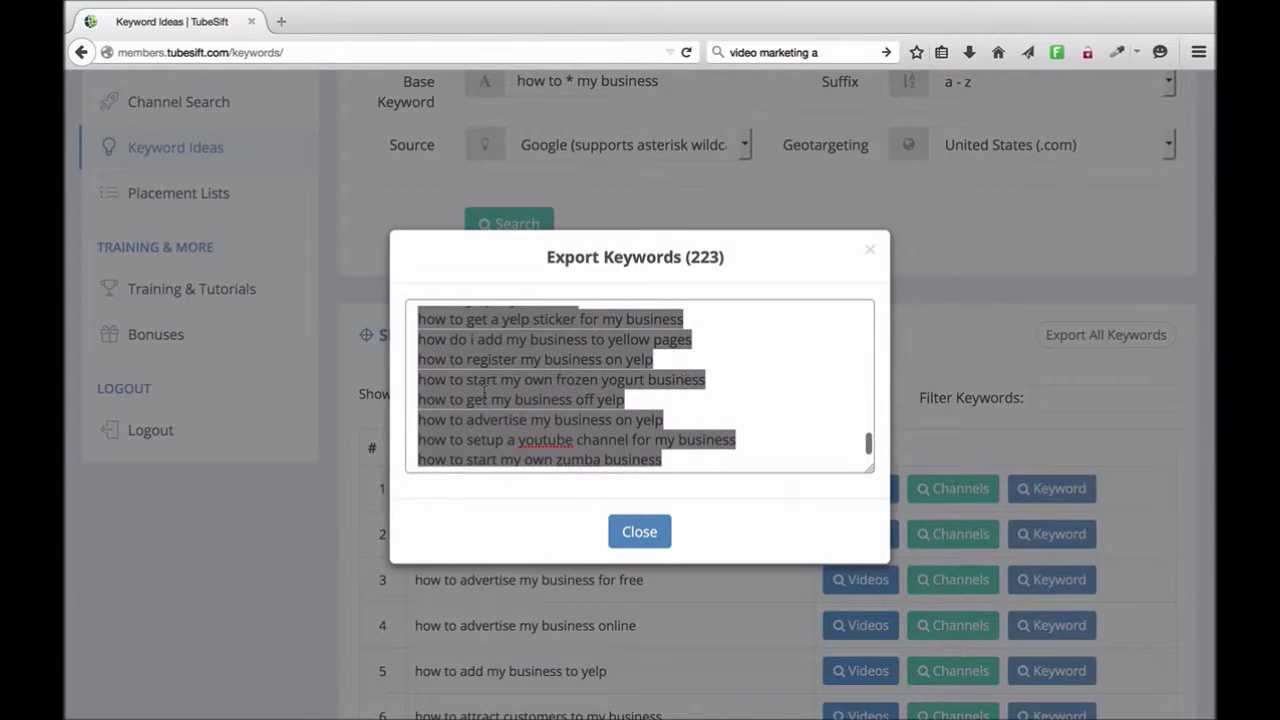
{"action": "scroll", "coordinate": [744, 387], "scroll_direction": "up", "scroll_amount": 5}
{"action": "scroll", "coordinate": [744, 387], "scroll_direction": "up", "scroll_amount": 5}
{"action": "scroll", "coordinate": [744, 387], "scroll_direction": "up", "scroll_amount": 5}
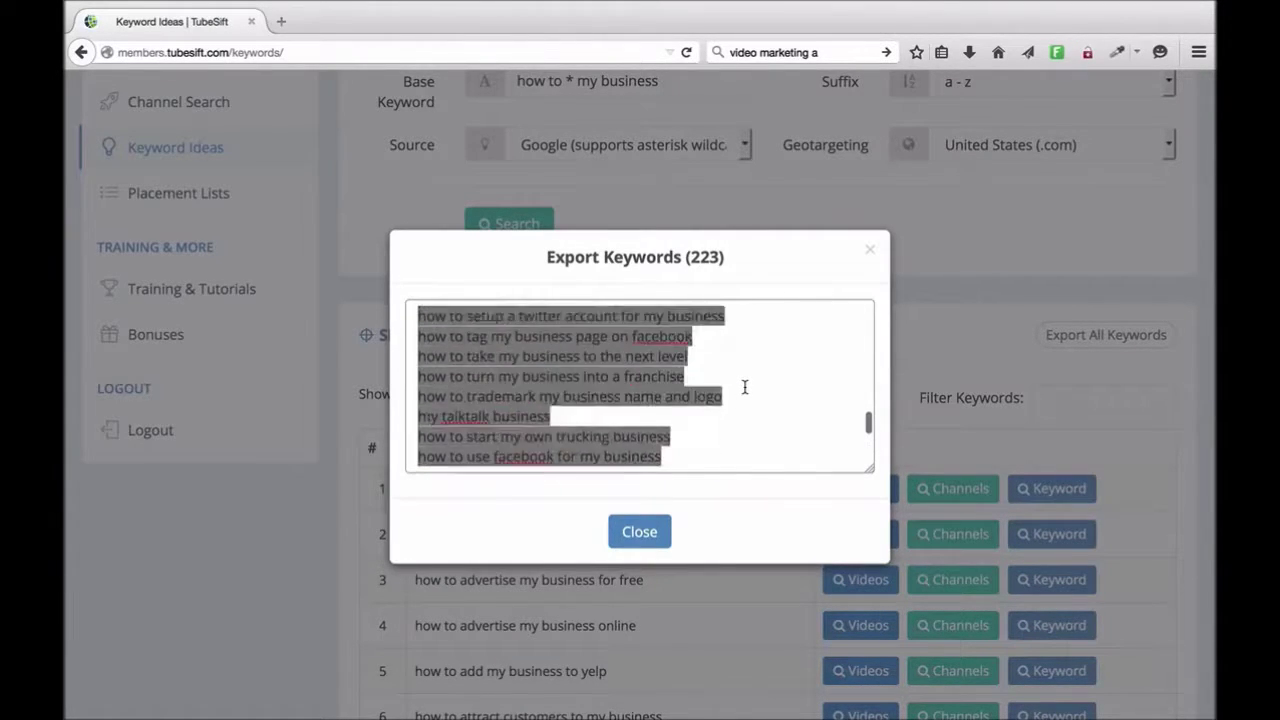
{"action": "scroll", "coordinate": [744, 387], "scroll_direction": "up", "scroll_amount": 5}
{"action": "scroll", "coordinate": [744, 387], "scroll_direction": "up", "scroll_amount": 5}
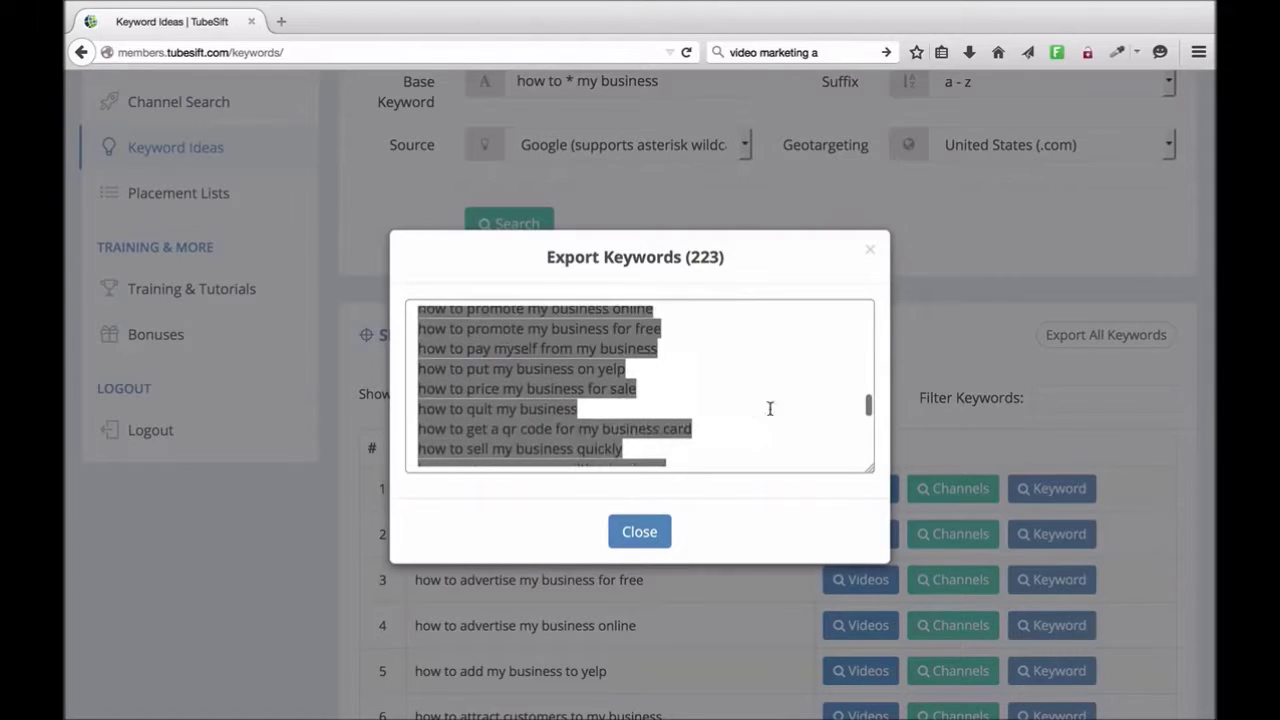
{"action": "left_click", "coordinate": [872, 252]}
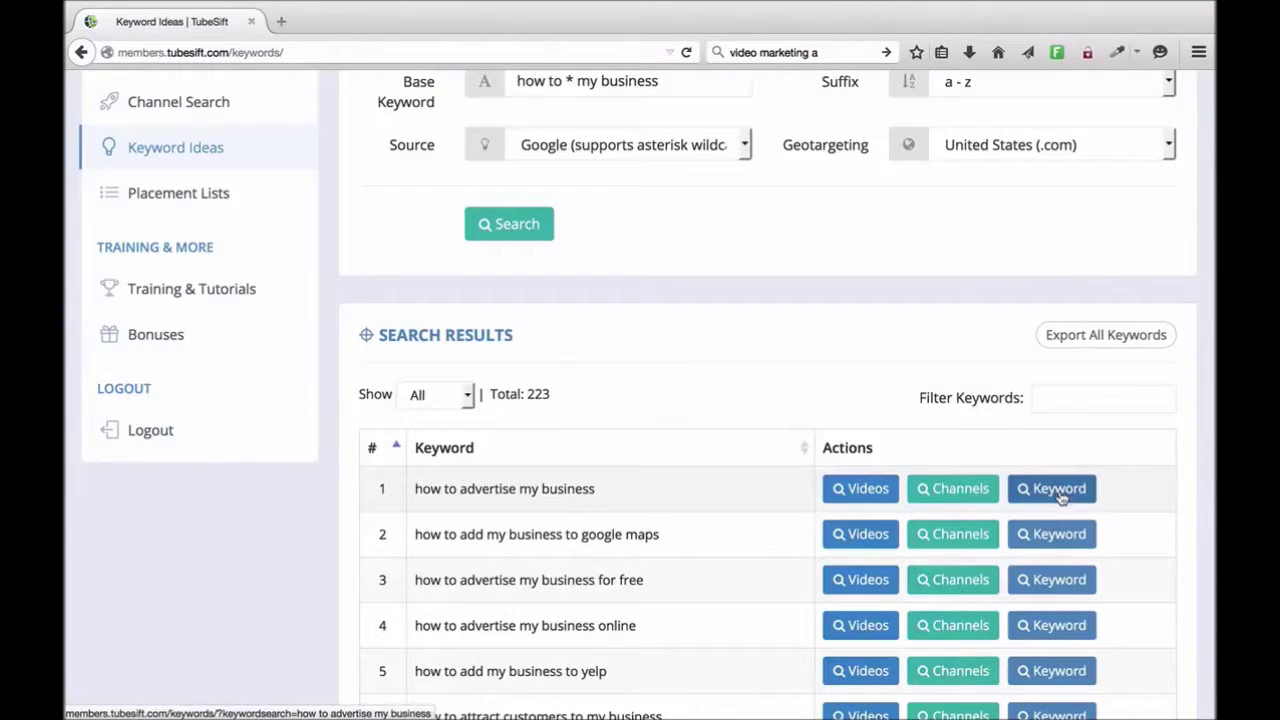
Use the row-1 idea 'how to advertise my business' as the new base keyword
{"action": "left_click", "coordinate": [1062, 494]}
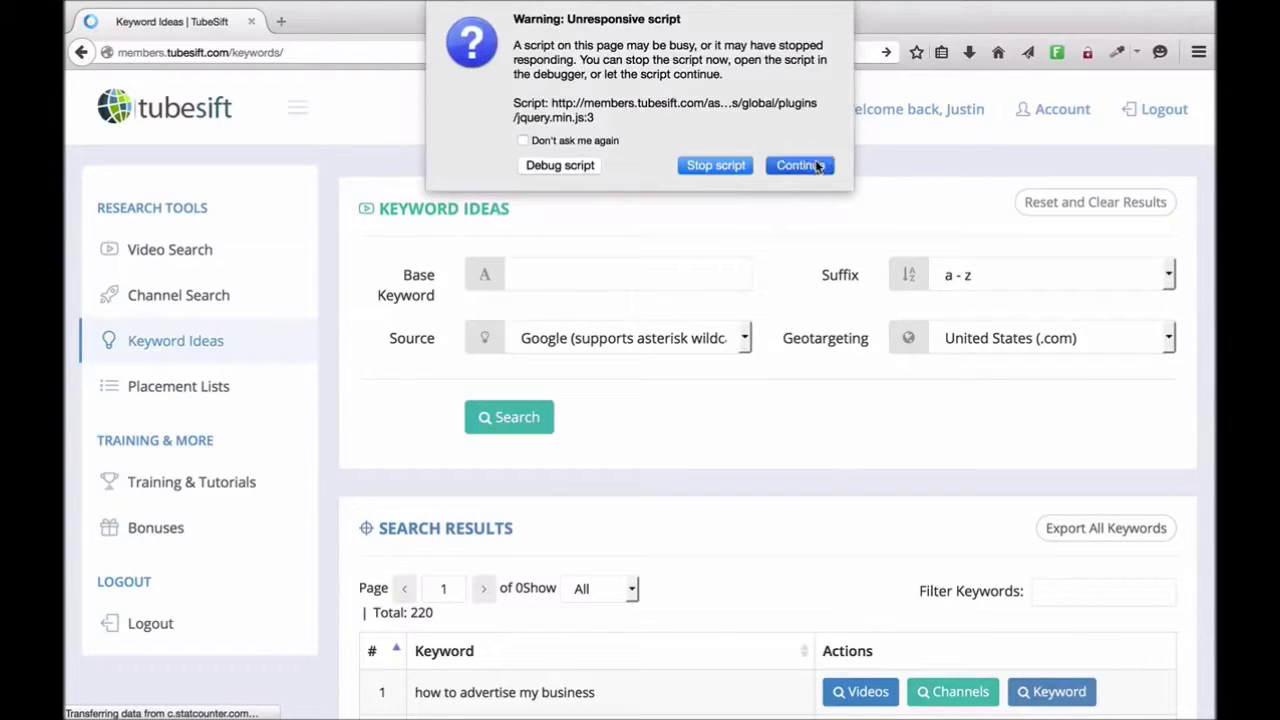
Continue past the unresponsive script warning so the 154-idea search finishes
{"action": "left_click", "coordinate": [818, 166]}
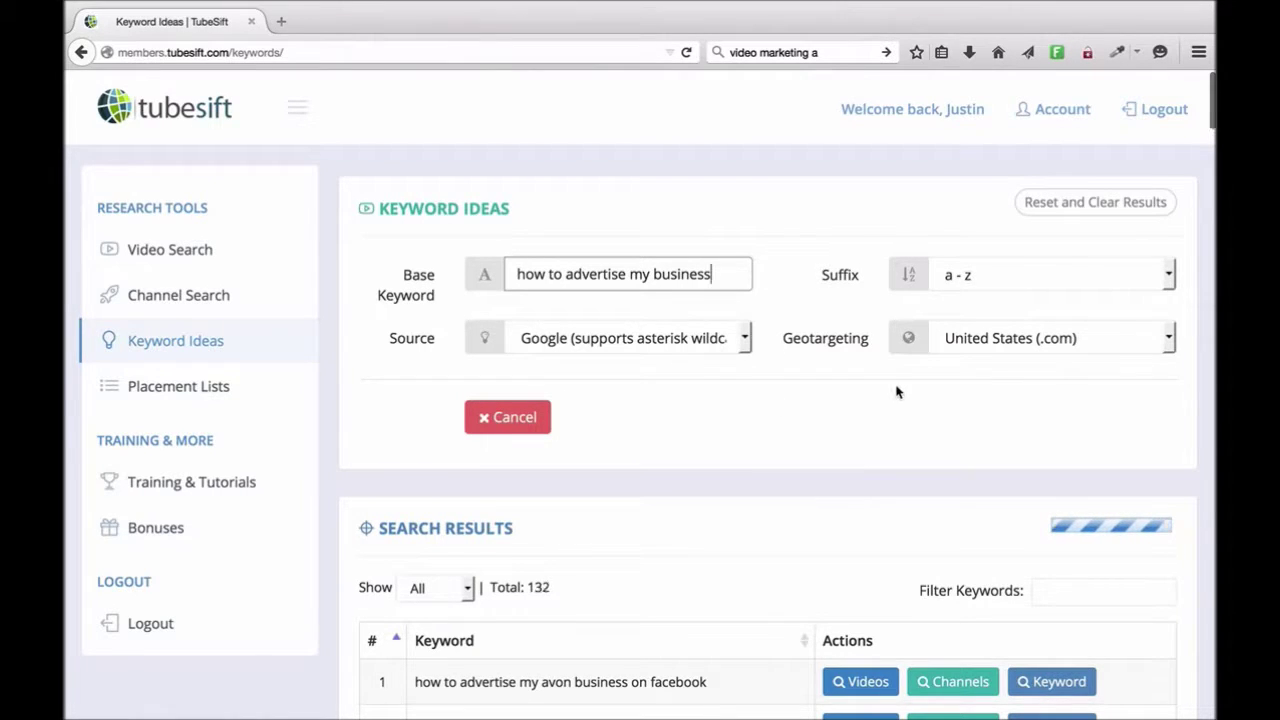
{"action": "scroll", "coordinate": [820, 418], "scroll_direction": "down", "scroll_amount": 1}
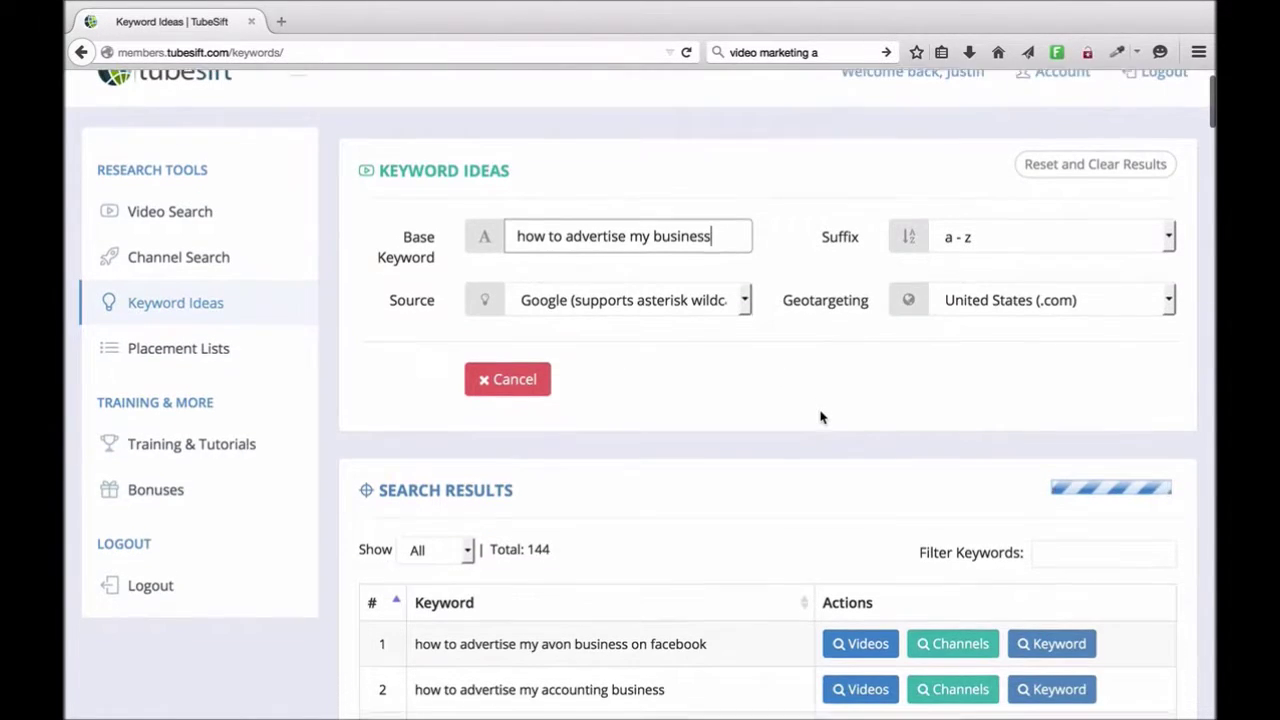
{"action": "scroll", "coordinate": [820, 416], "scroll_direction": "up", "scroll_amount": 1}
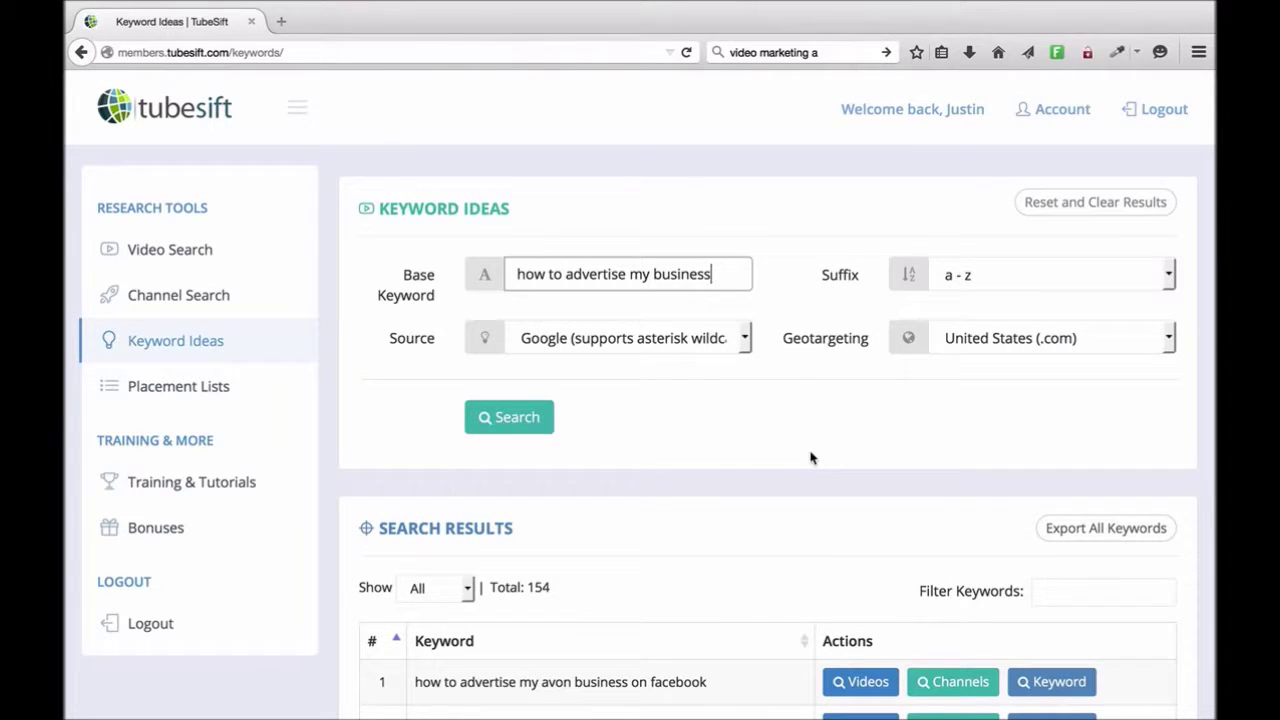
Launch a monetized video search from row 2, 'how to advertise my accounting business'
{"action": "scroll", "coordinate": [808, 458], "scroll_direction": "down", "scroll_amount": 1}
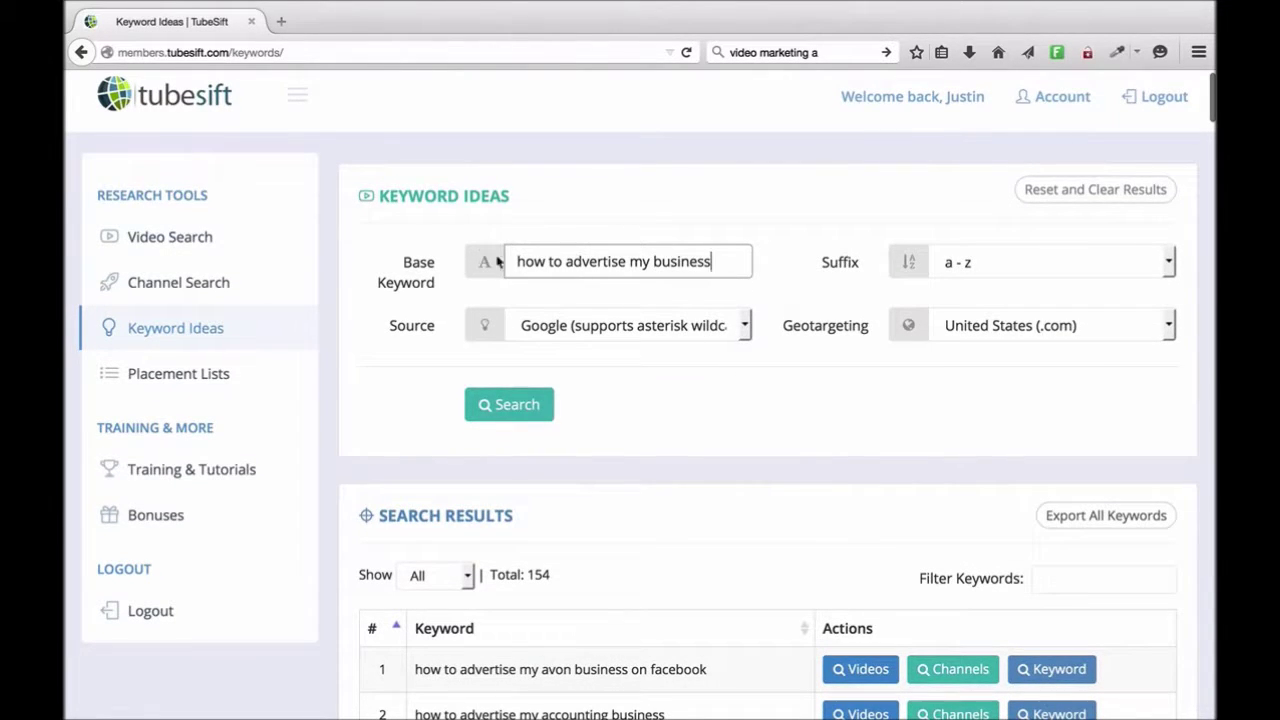
{"action": "scroll", "coordinate": [784, 432], "scroll_direction": "down", "scroll_amount": 3}
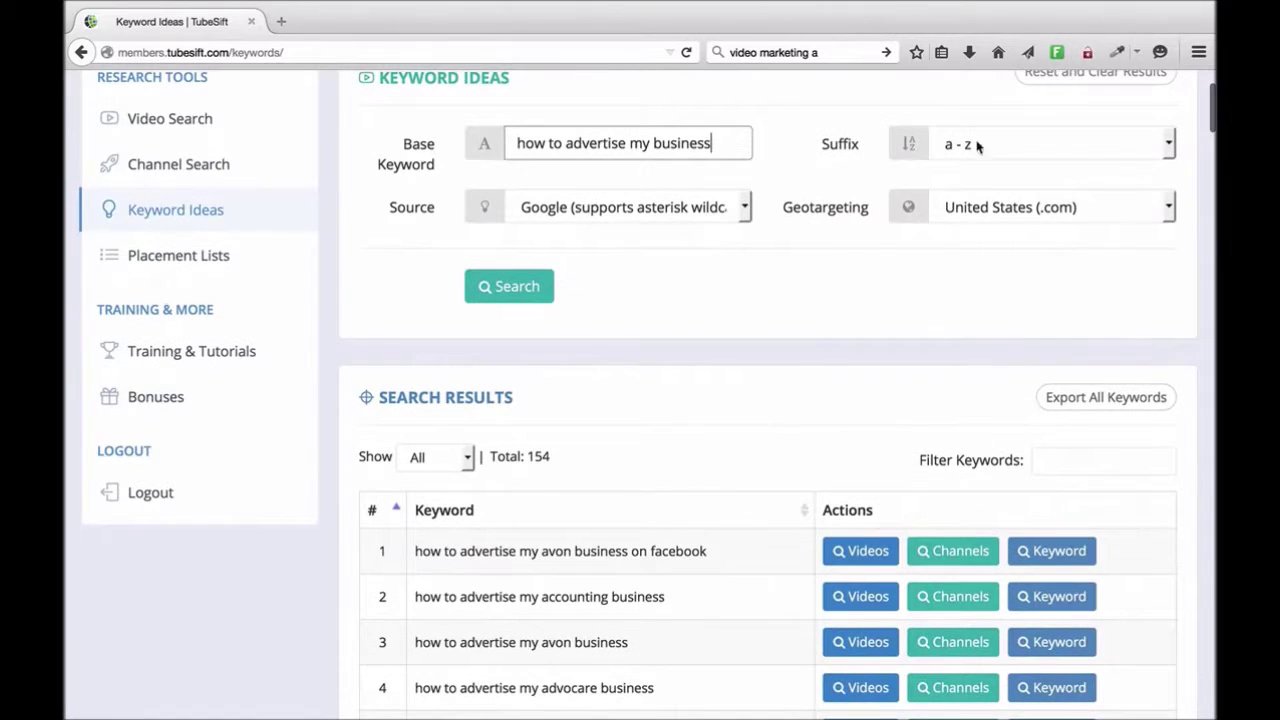
{"action": "scroll", "coordinate": [705, 420], "scroll_direction": "down", "scroll_amount": 2}
{"action": "scroll", "coordinate": [710, 455], "scroll_direction": "down", "scroll_amount": 2}
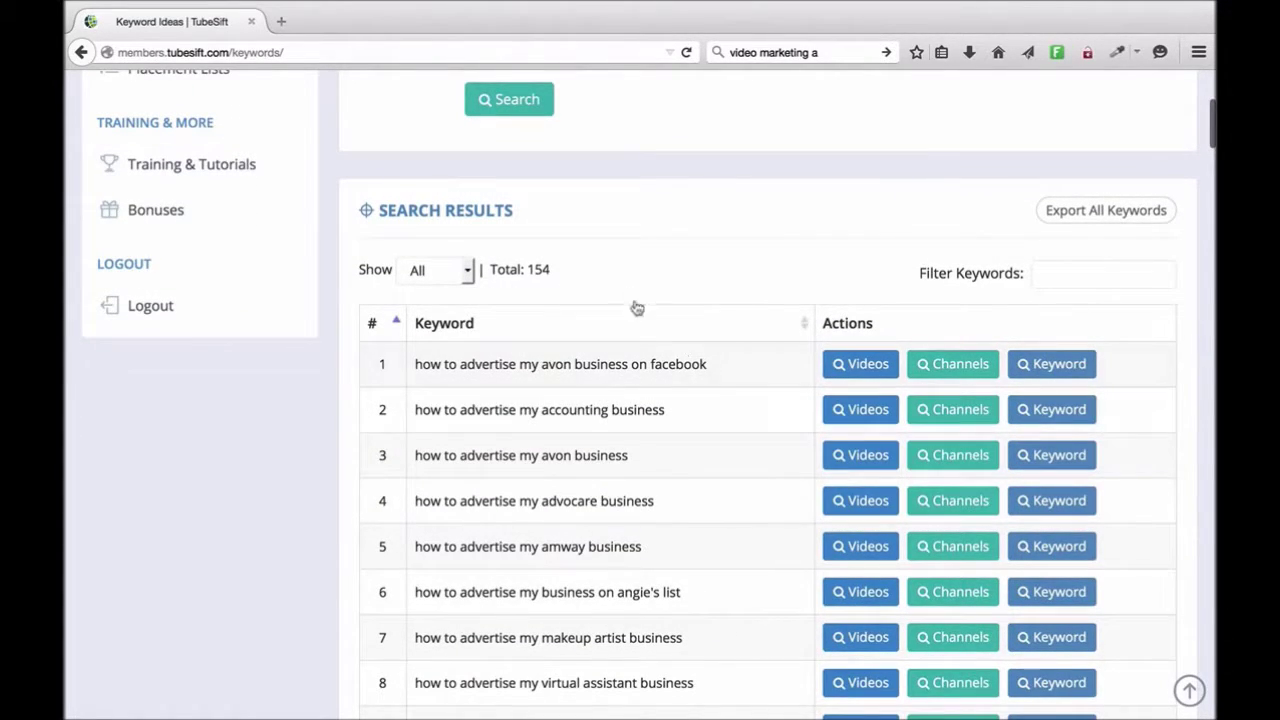
{"action": "scroll", "coordinate": [692, 252], "scroll_direction": "up", "scroll_amount": 2}
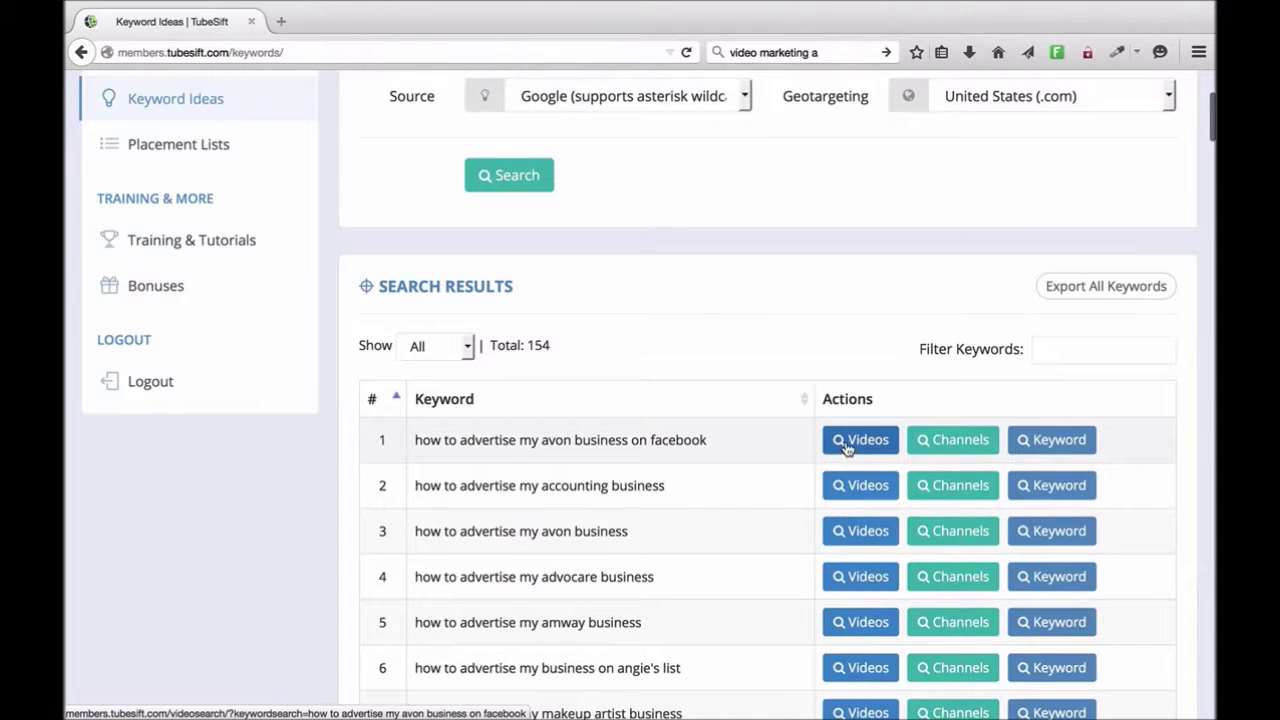
{"action": "scroll", "coordinate": [857, 610], "scroll_direction": "down", "scroll_amount": 2}
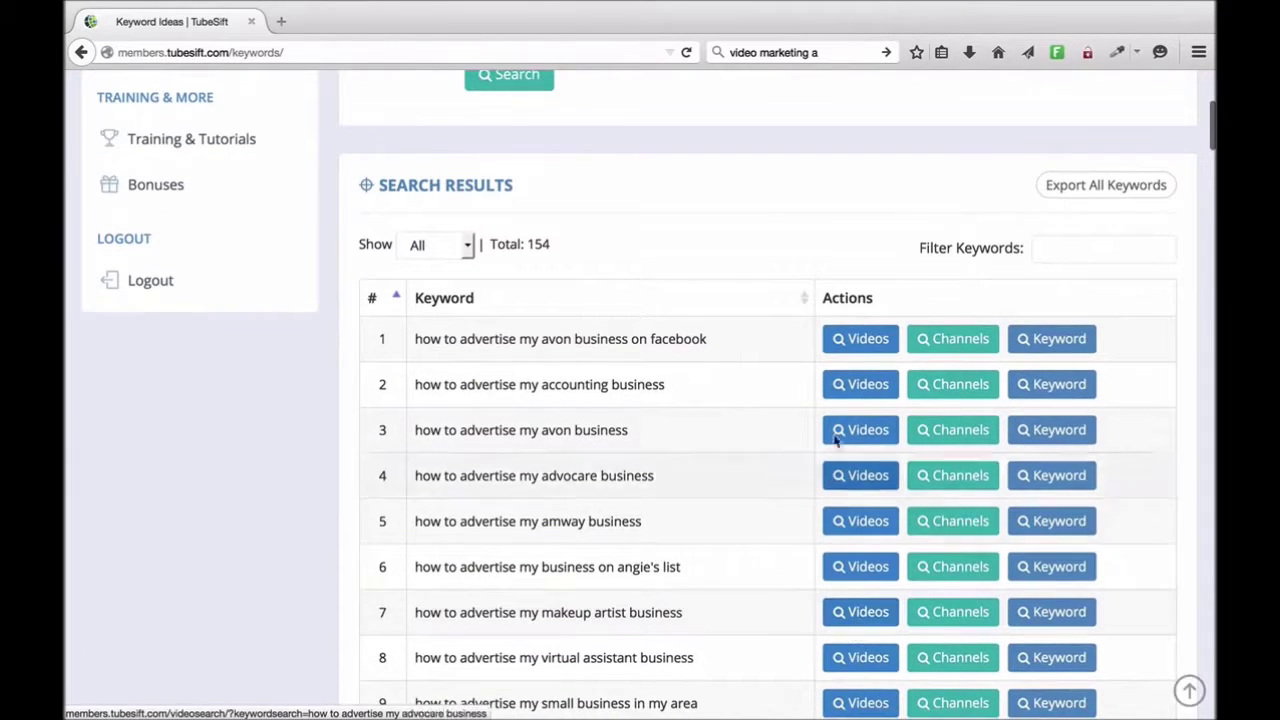
{"action": "left_click", "coordinate": [846, 397]}
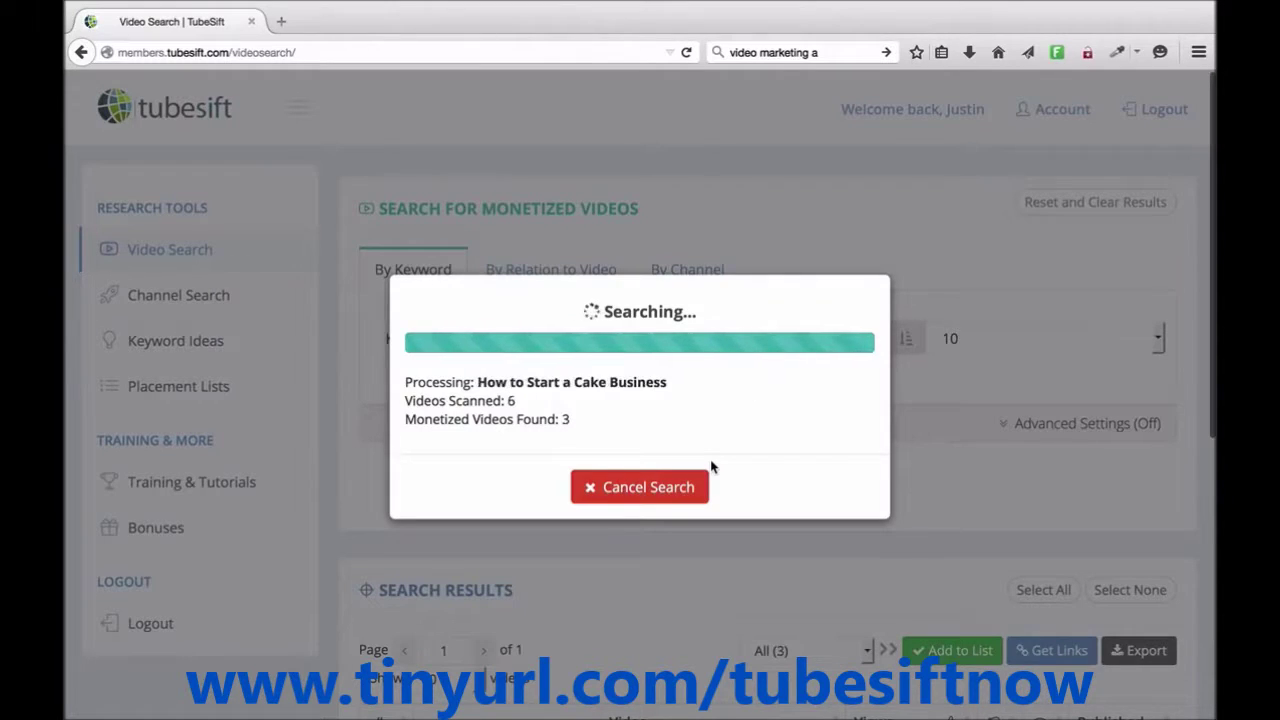
Stop the video search early, review the five monetized videos, and select part of the keyword
{"action": "left_click", "coordinate": [667, 490]}
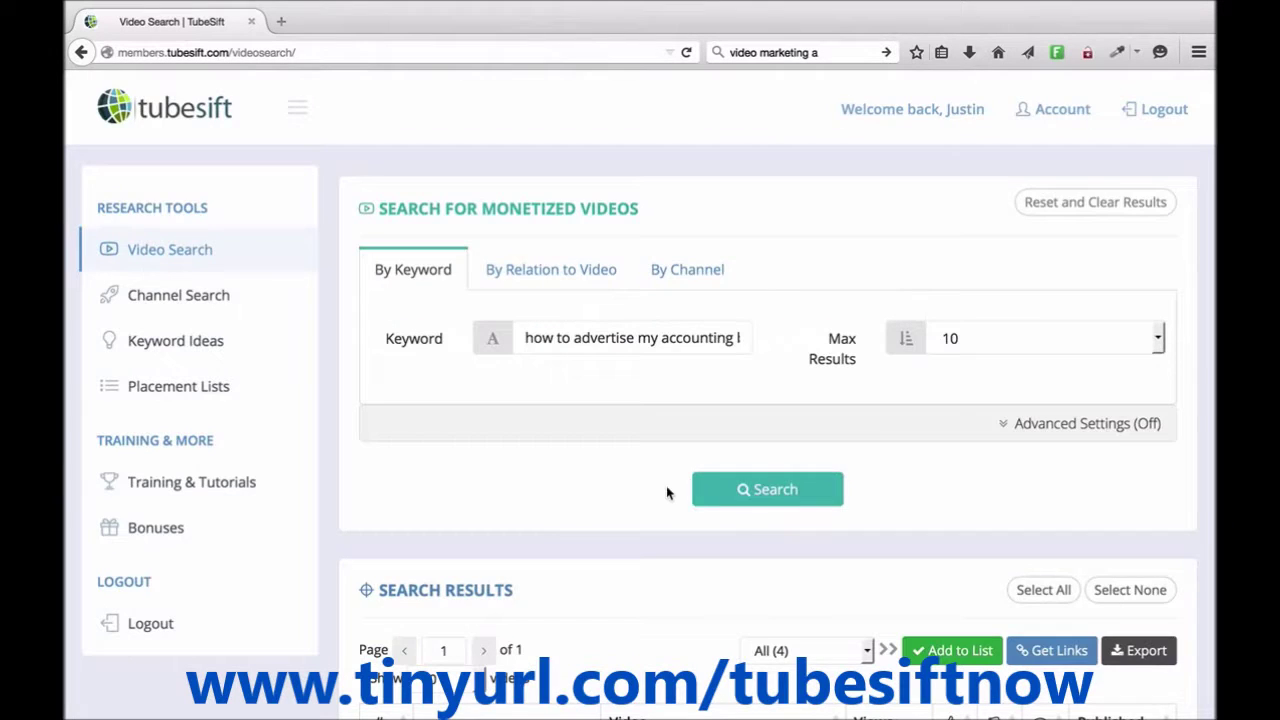
{"action": "scroll", "coordinate": [531, 537], "scroll_direction": "down", "scroll_amount": 5}
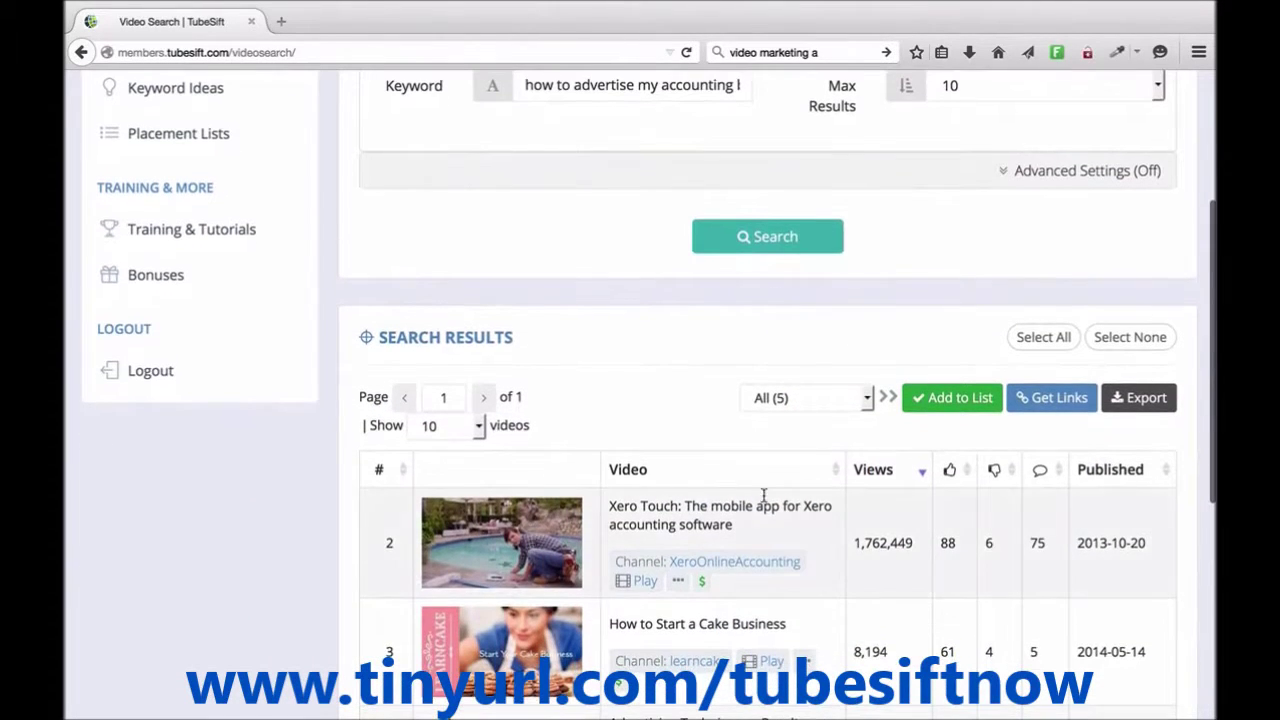
{"action": "scroll", "coordinate": [667, 307], "scroll_direction": "down", "scroll_amount": 5}
{"action": "scroll", "coordinate": [667, 307], "scroll_direction": "down", "scroll_amount": 3}
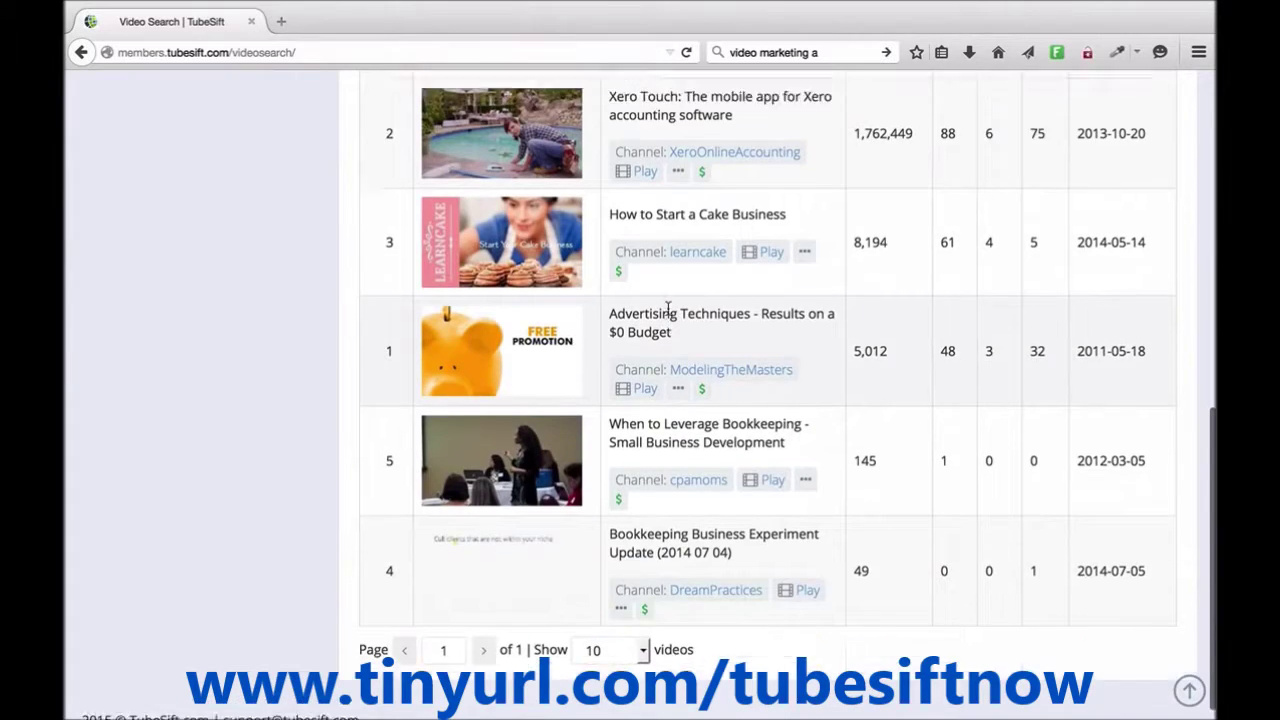
{"action": "scroll", "coordinate": [667, 307], "scroll_direction": "up", "scroll_amount": 6}
{"action": "scroll", "coordinate": [667, 307], "scroll_direction": "up", "scroll_amount": 2}
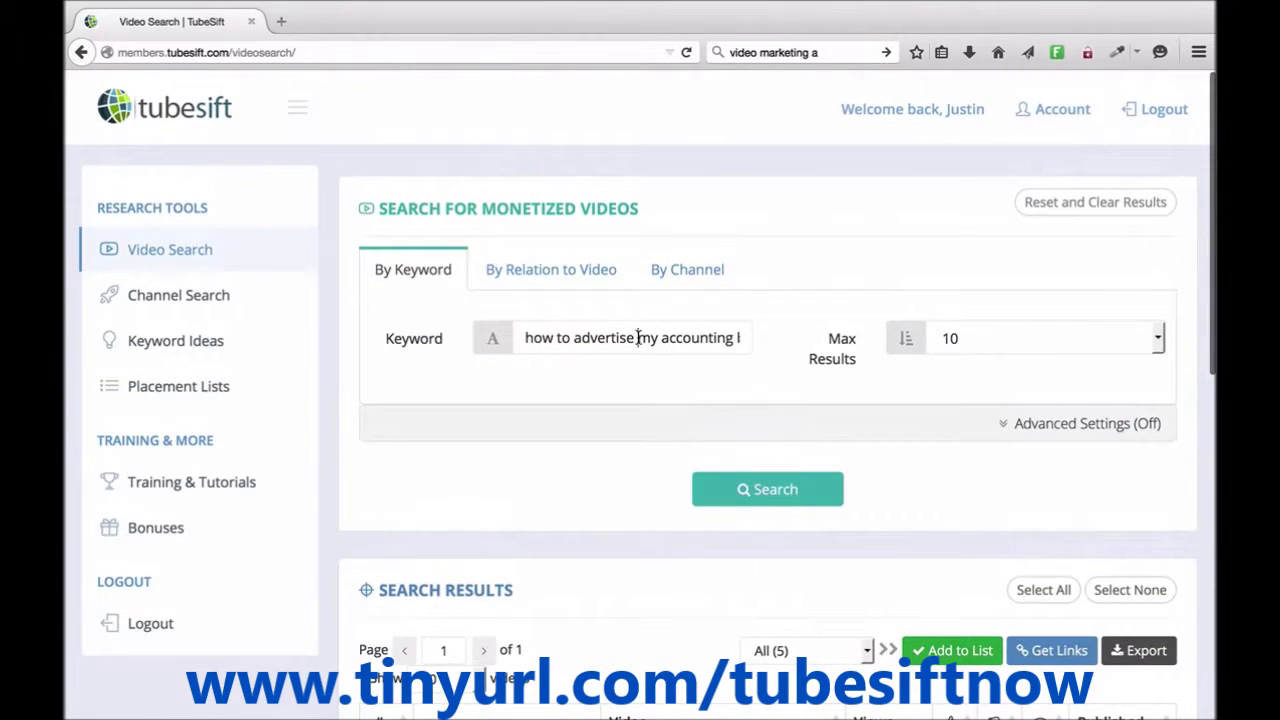
{"action": "left_click_drag", "start_coordinate": [638, 337], "coordinate": [785, 338]}
{"action": "left_click", "coordinate": [787, 343]}
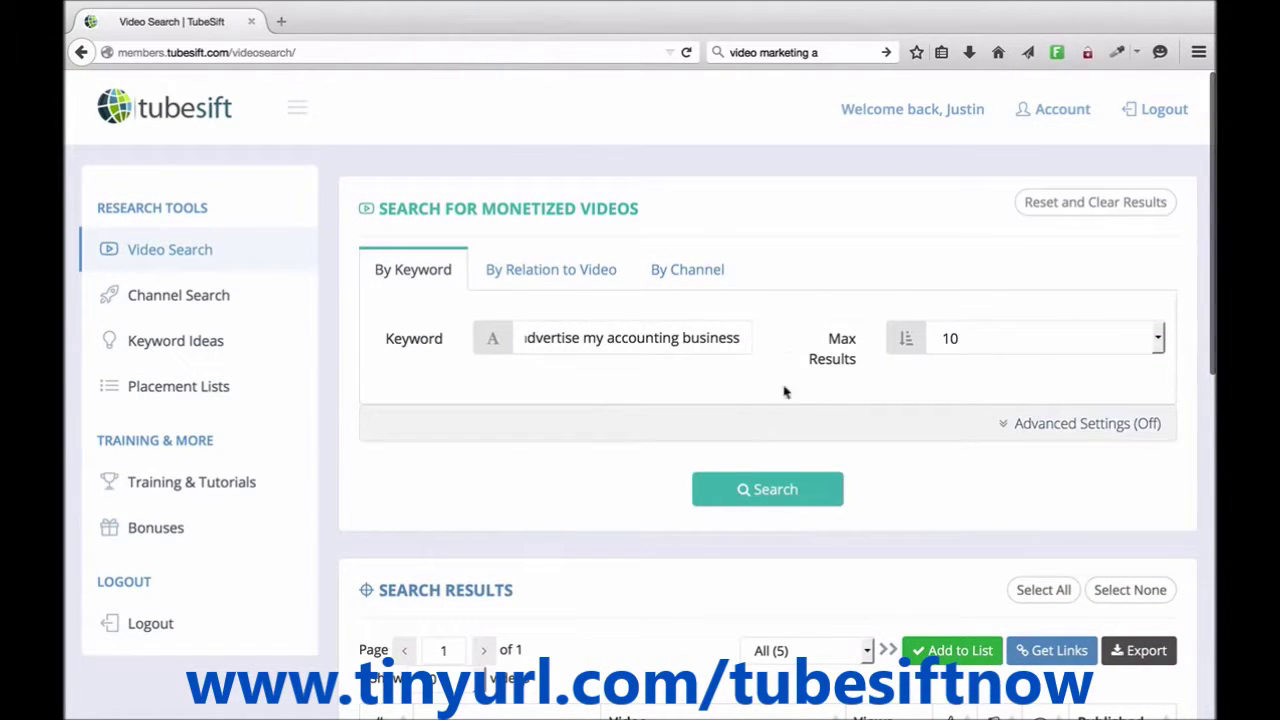